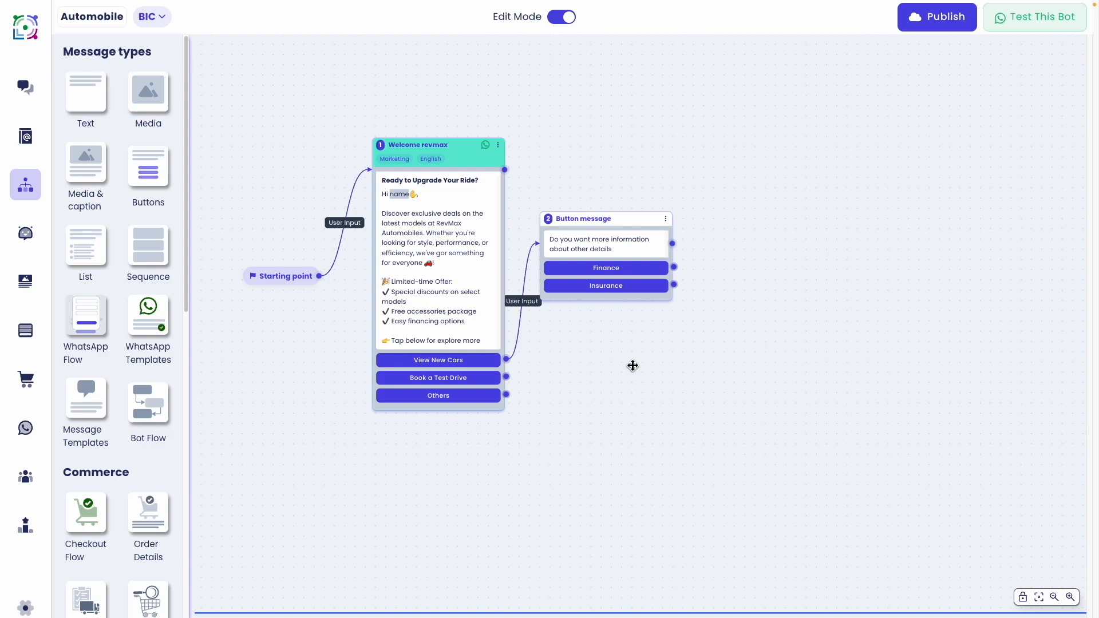
Connect the Finance choice to an Assign to Team step set to the finance team
drag(674, 267, 739, 223)
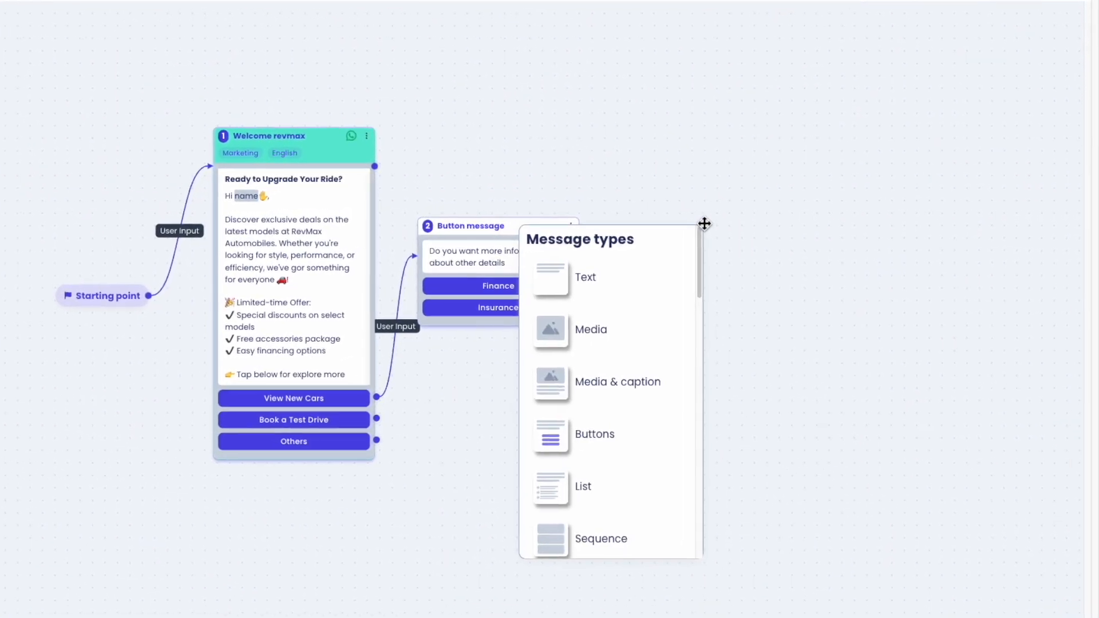
scroll(684, 402, down, 5)
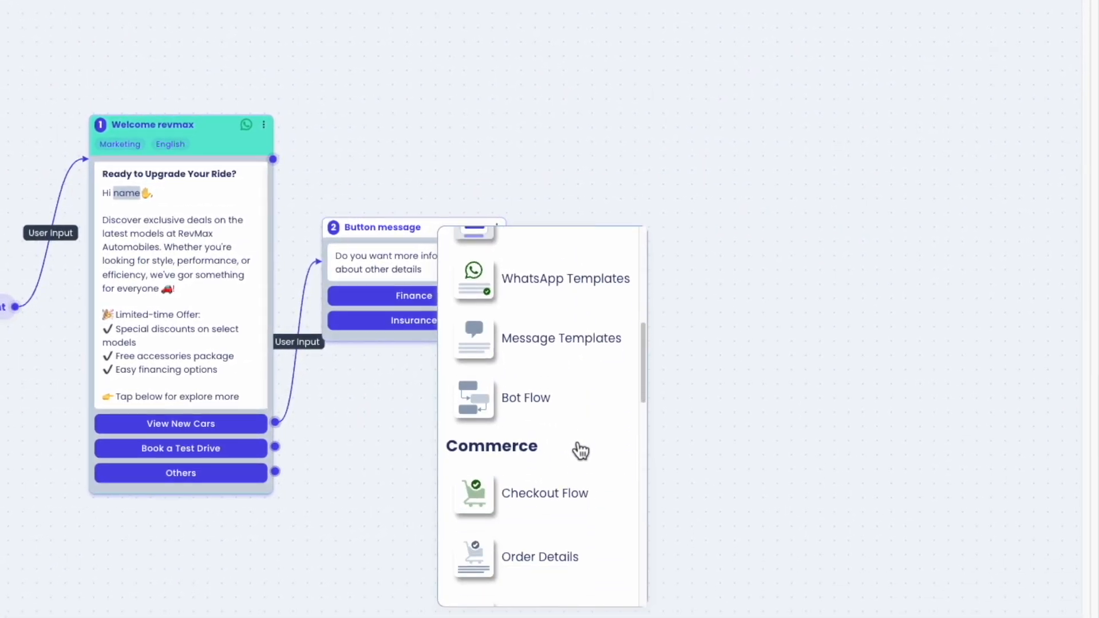
scroll(581, 451, down, 10)
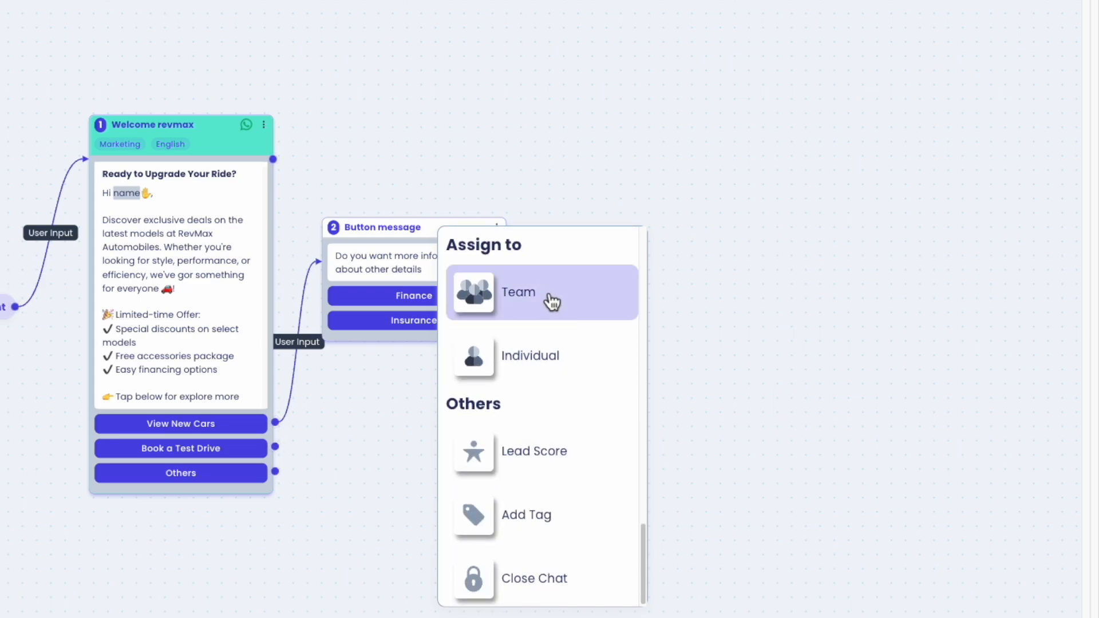
click(553, 299)
click(748, 361)
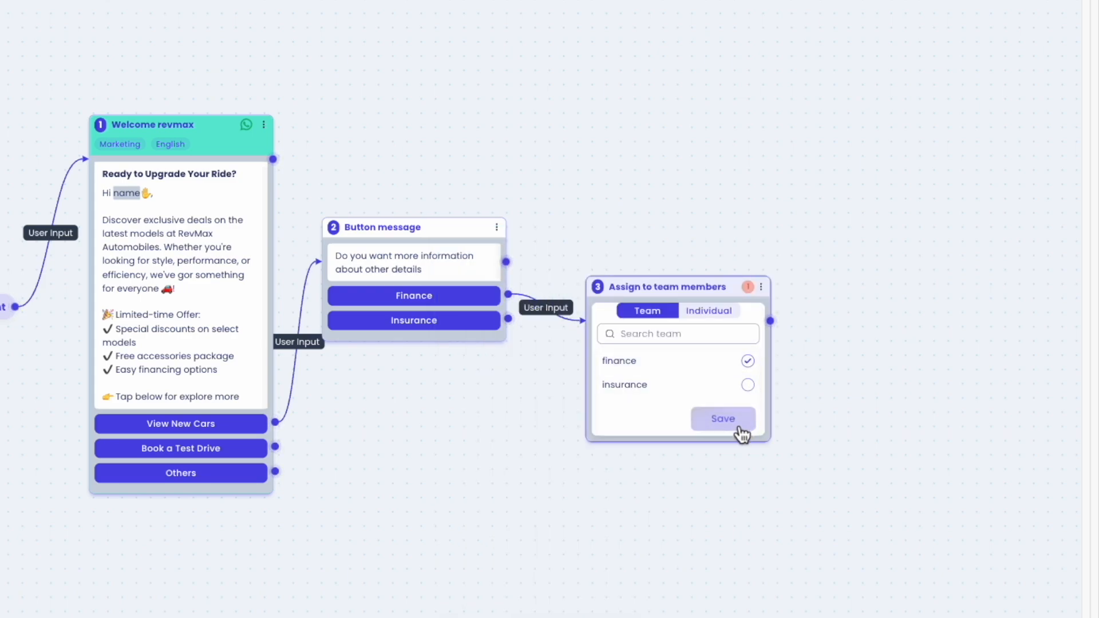
click(735, 424)
drag(689, 304, 683, 151)
Connect the Insurance choice to an Assign to Individual step for a chosen user
drag(509, 319, 577, 337)
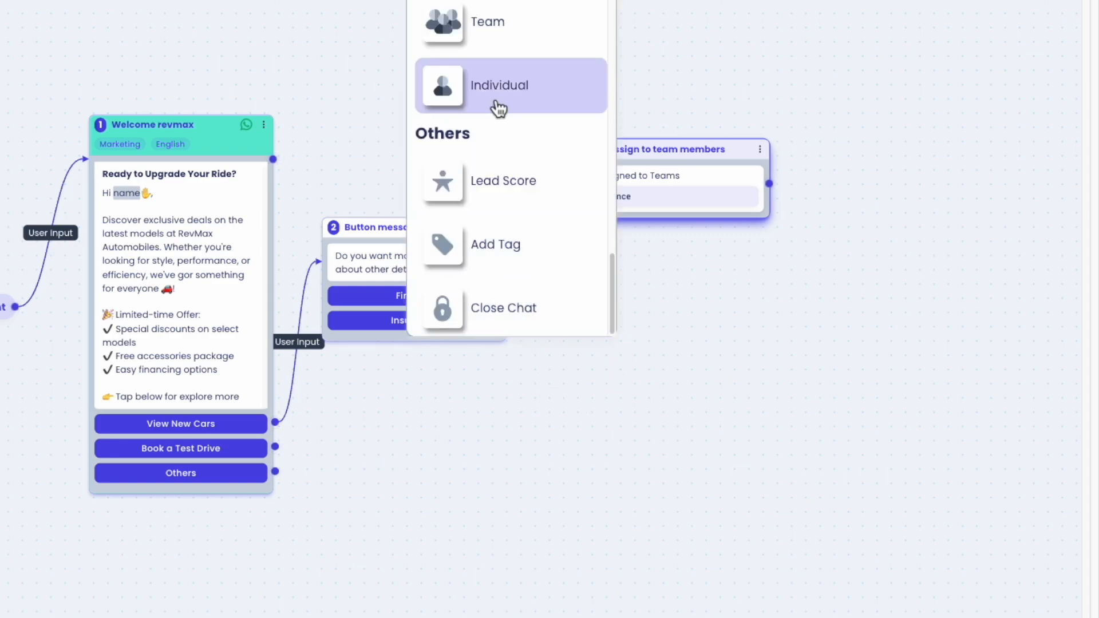
click(496, 103)
click(729, 481)
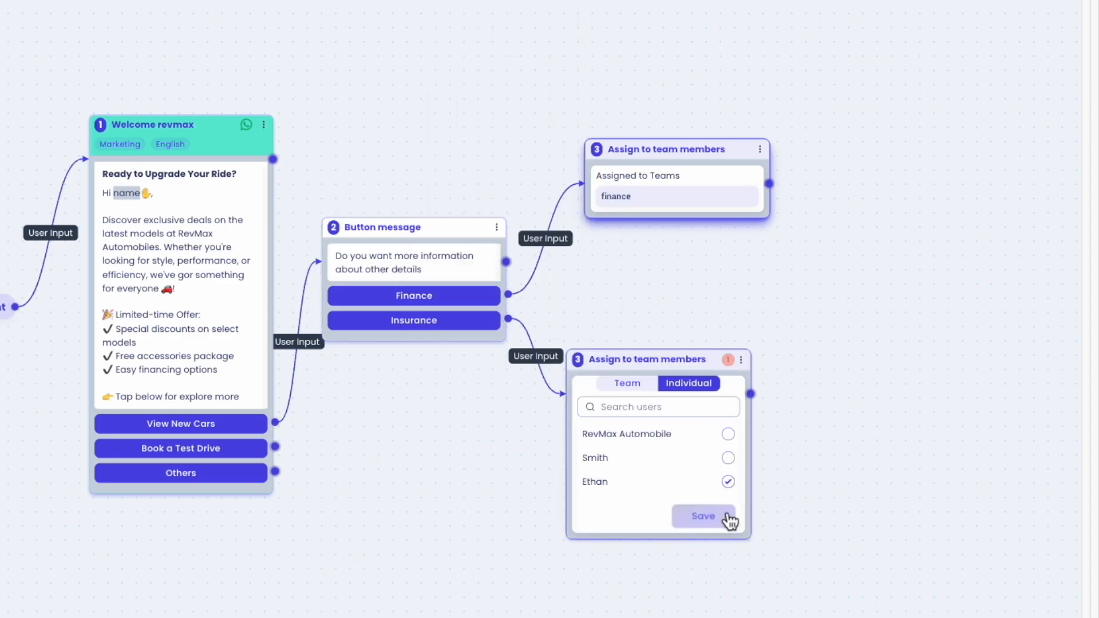
click(704, 516)
drag(631, 359, 663, 295)
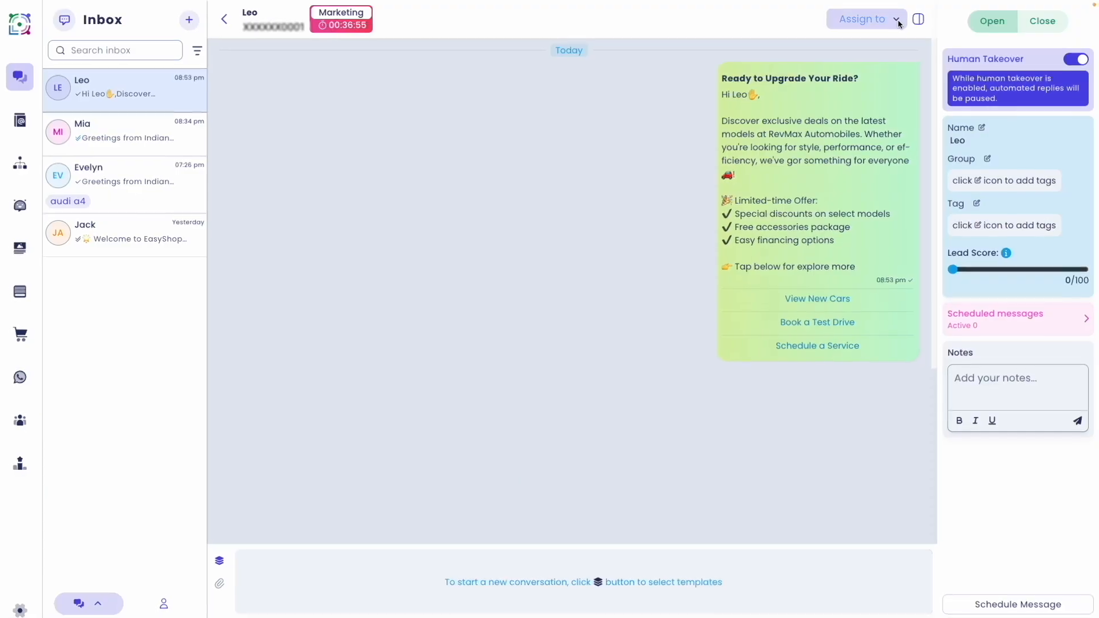
Assign the customer's chat to the finance team
click(887, 18)
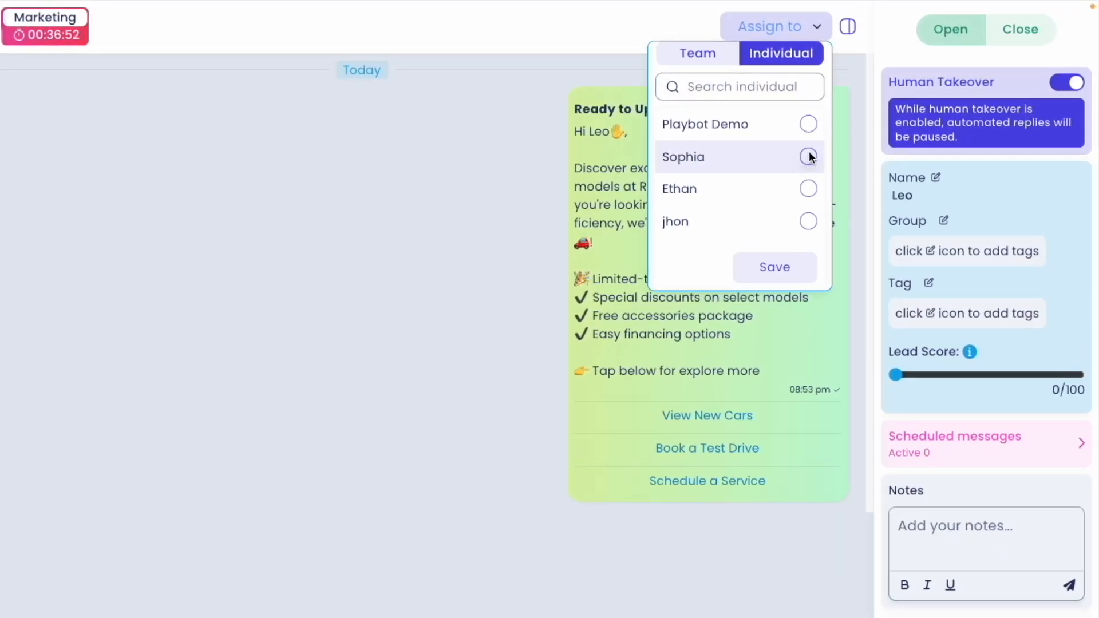
click(706, 55)
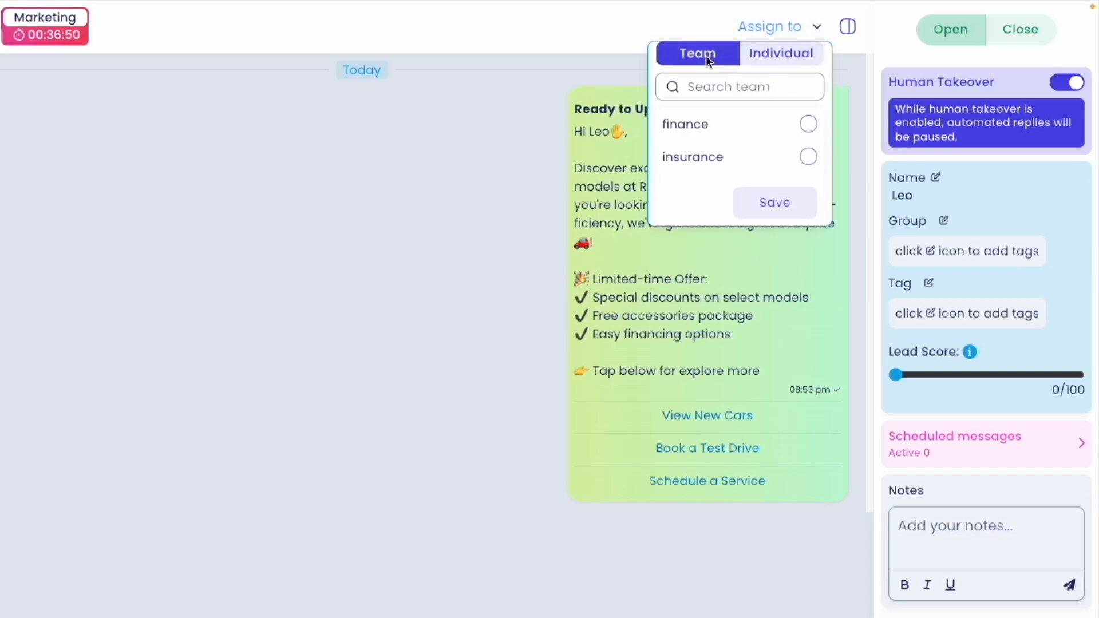
click(809, 125)
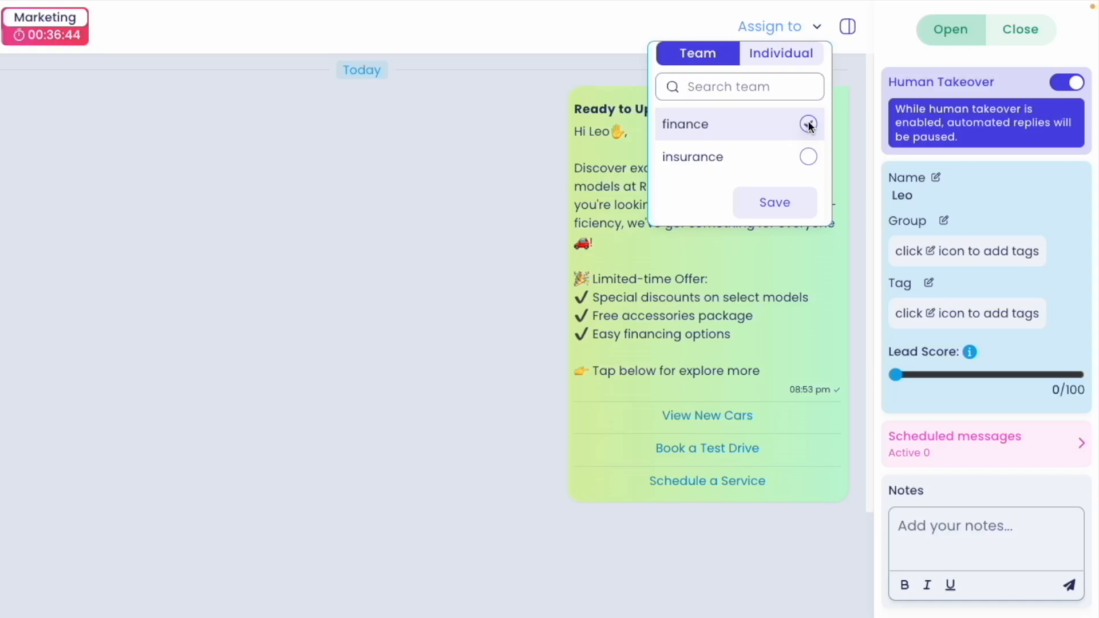
click(775, 201)
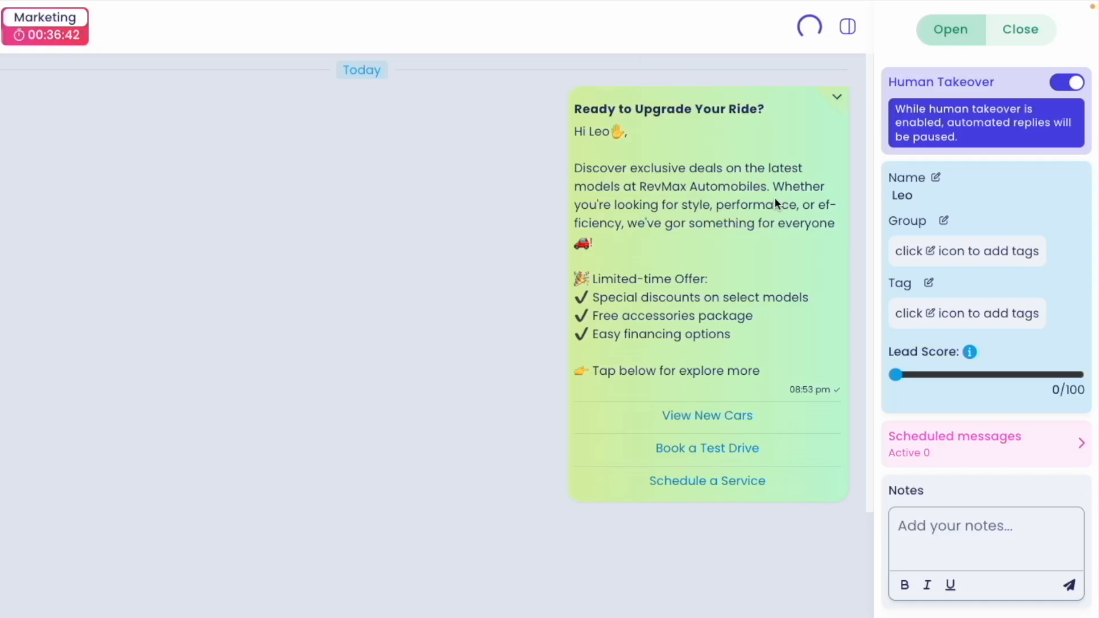
Reassign the chat from the finance team to the insurance team
click(779, 25)
click(682, 51)
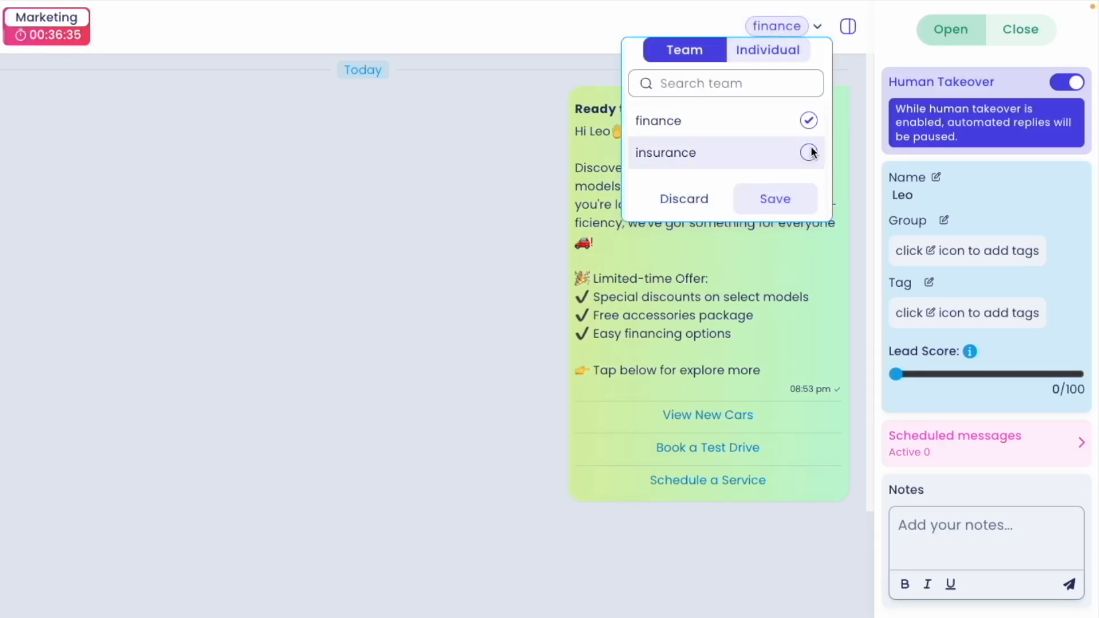
click(809, 121)
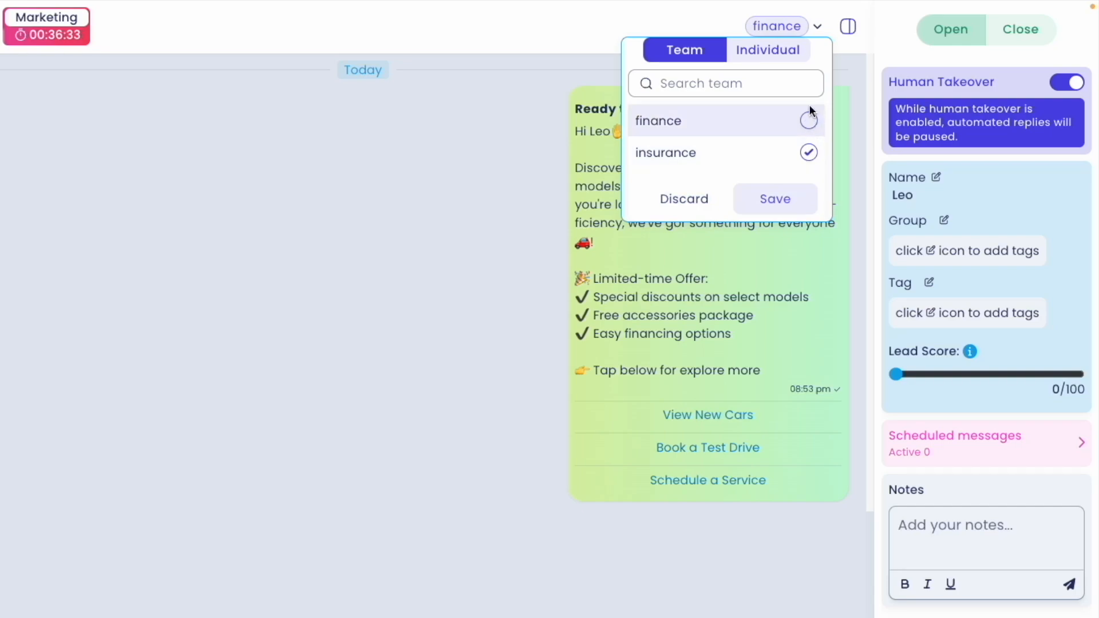
click(788, 195)
click(810, 26)
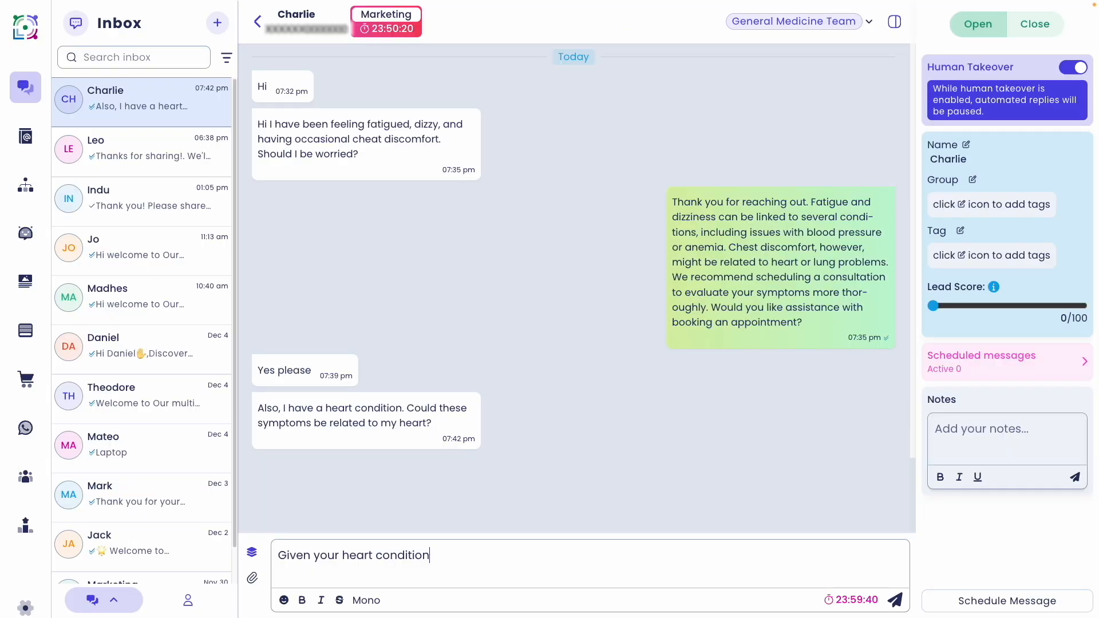
Reply suggesting a cardiologist consultation and move the chat to the Cardiology Team
text(, we suggest consulting with a cardislogist for more accurate gu)
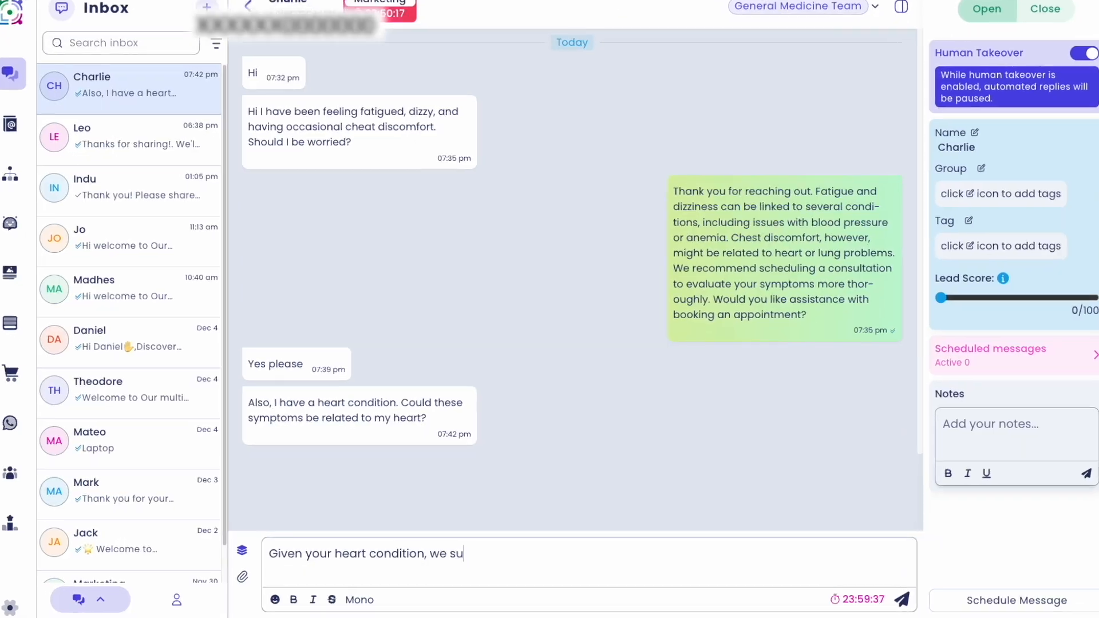
text(idance on how these symptoms may relate to your heart. I'll reassign your case to our cardiology team)
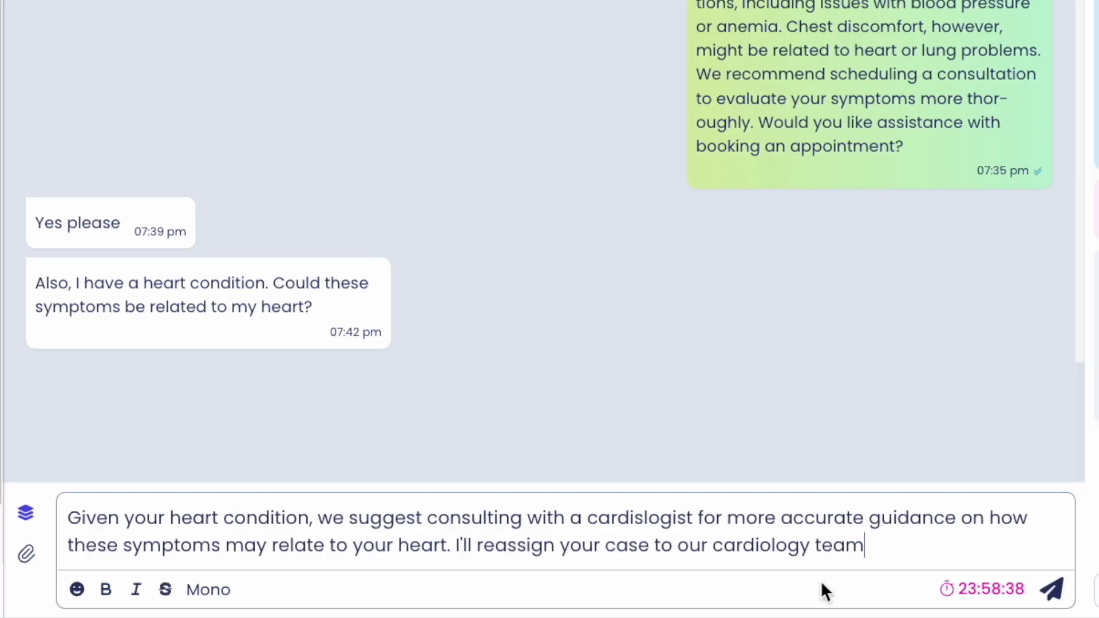
click(1055, 591)
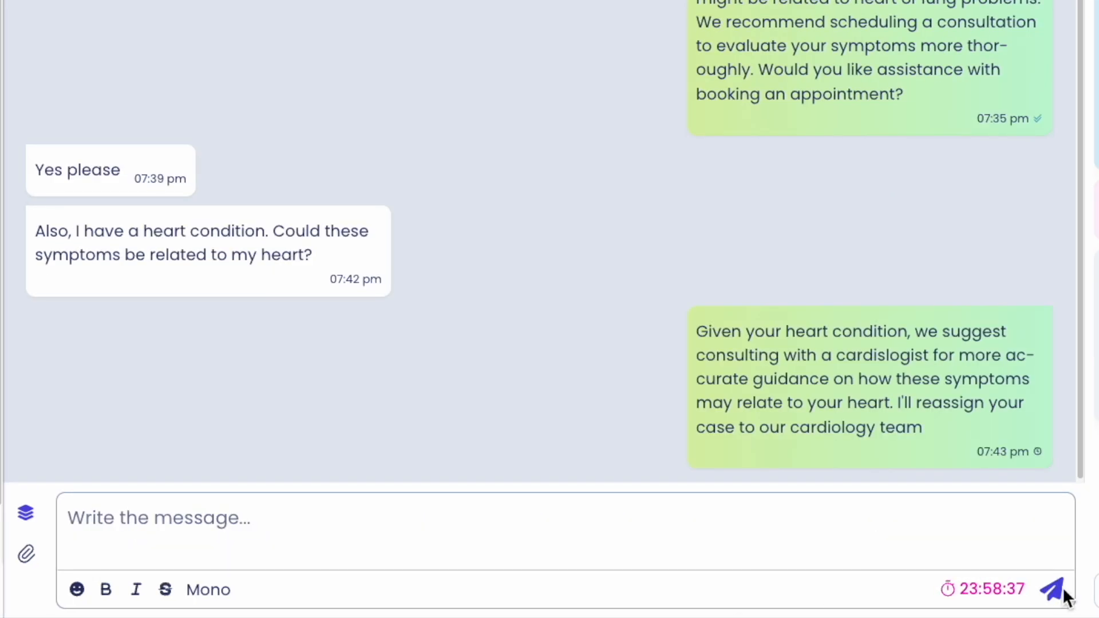
click(798, 21)
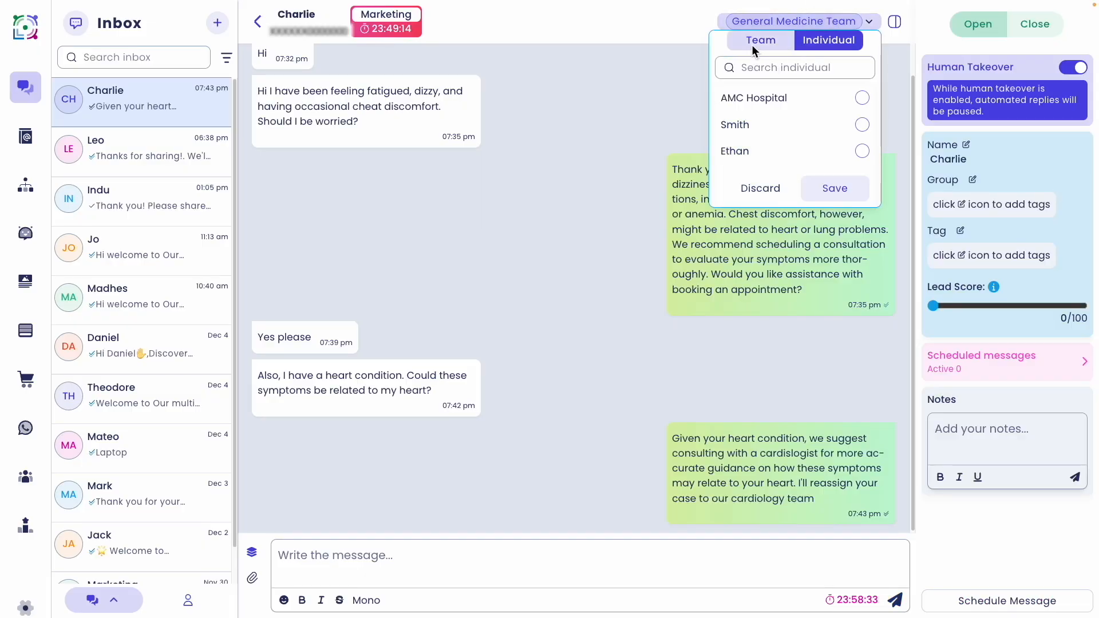
click(753, 50)
click(863, 97)
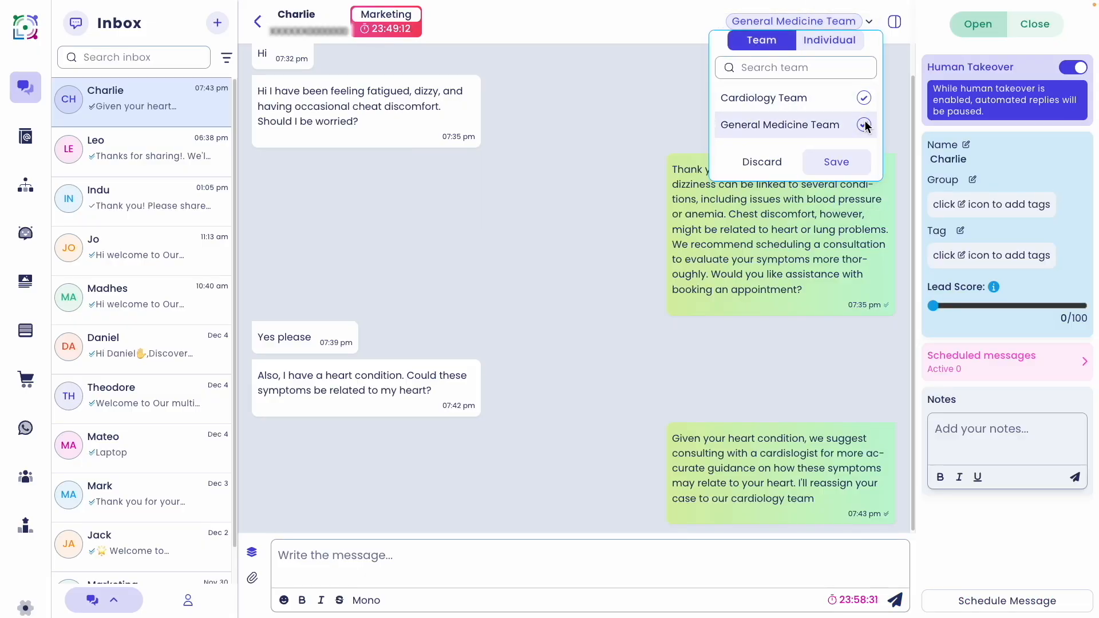
click(857, 166)
Send the doctor's follow-up replies about the heart condition and possible treatments
text(Hi, I'm Dr. Smith)
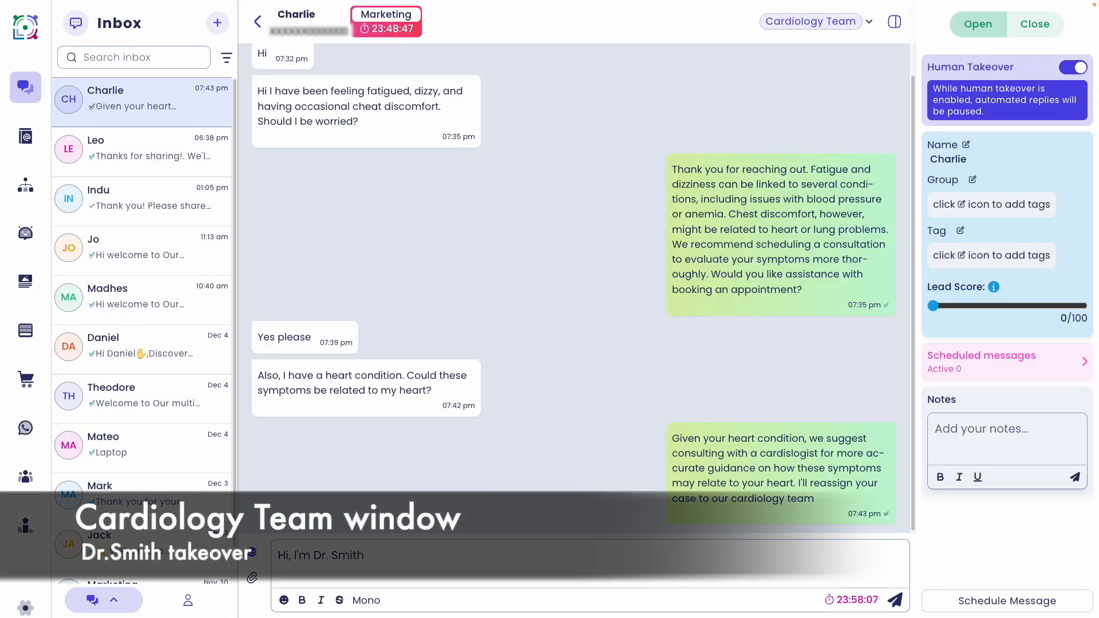
text(. your symptoms could be related to your heart condition. I recommend an ECG or echocardiogram ro check future.)
key(Return)
text(Depending on the result's, treatment could include medications, lifestyle changes, or procedures like a pacemaker. Let schedule a consultation )
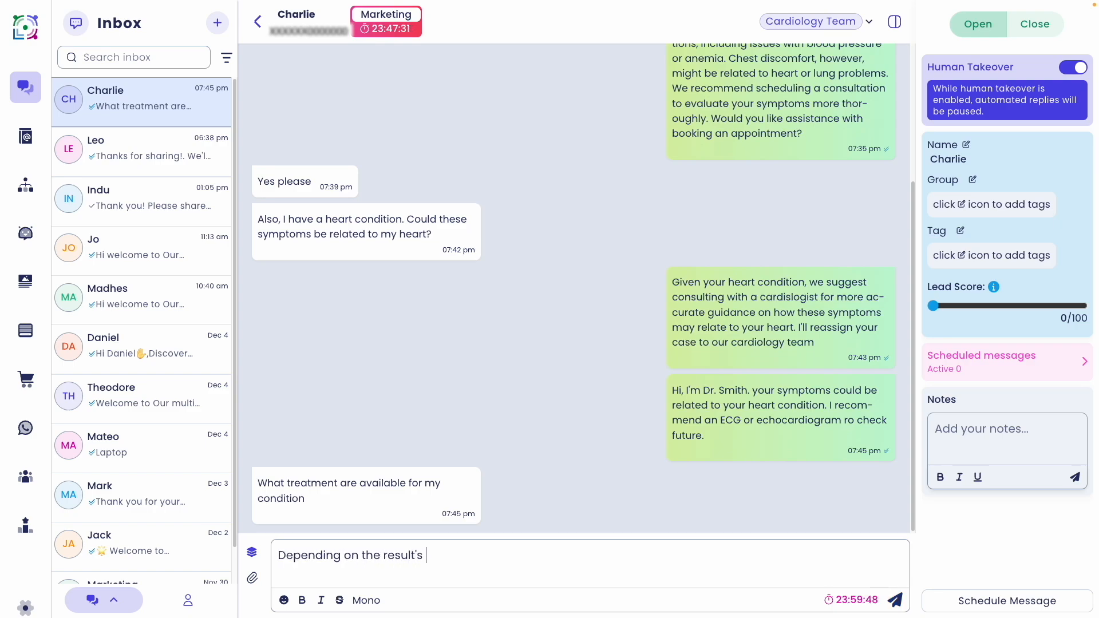
text(to discuss more)
key(Return)
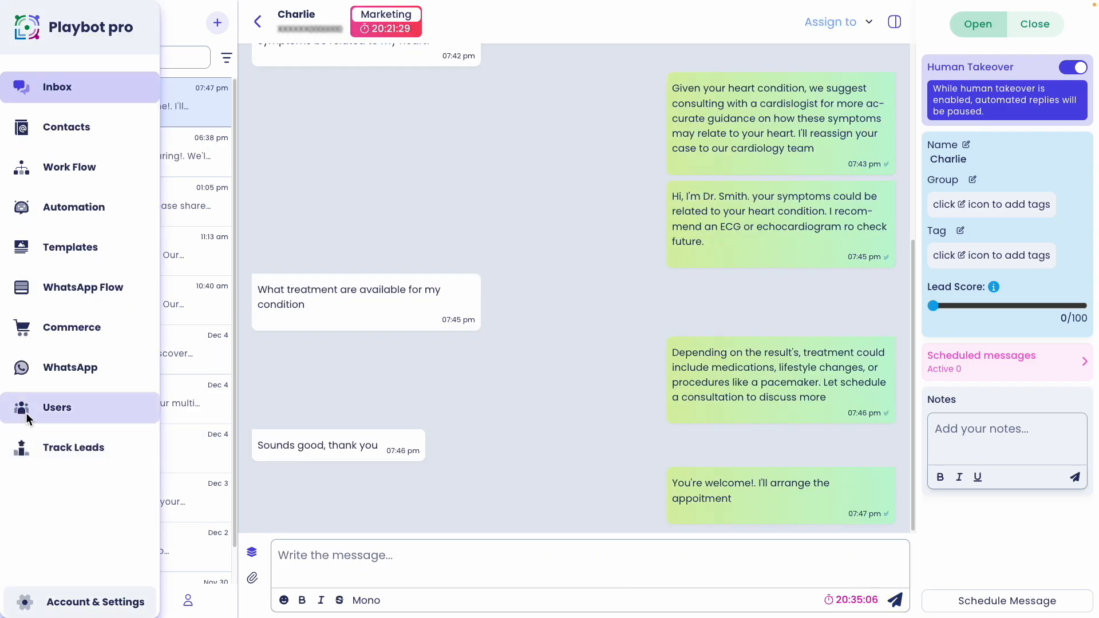
click(52, 406)
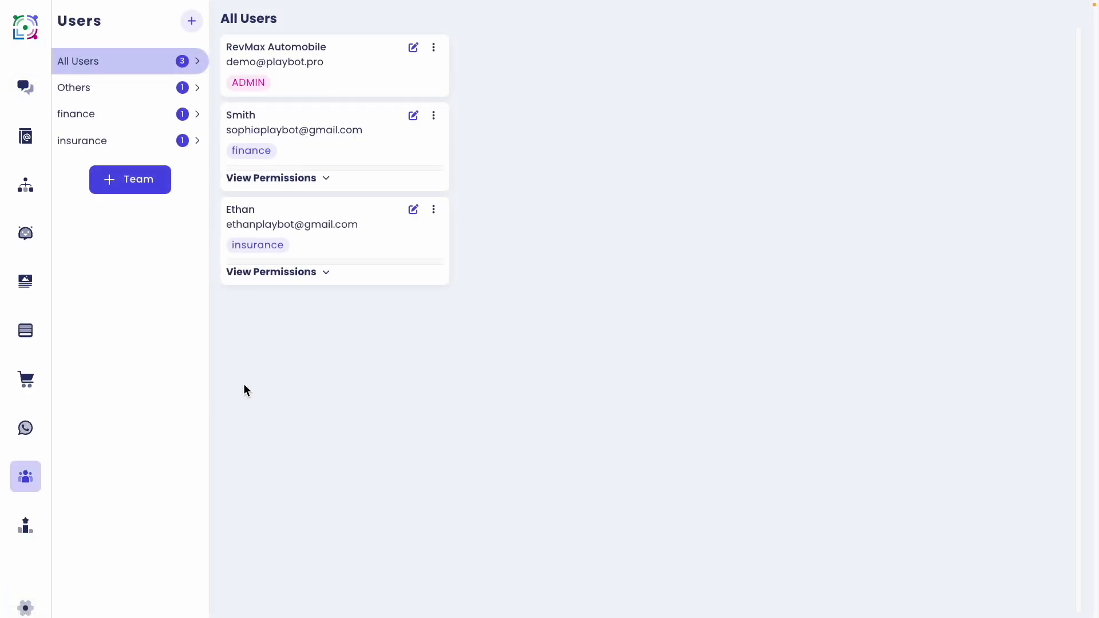
Create a team named Sales and start a new user in the Add User form
click(139, 184)
click(456, 301)
text(Sales)
click(647, 336)
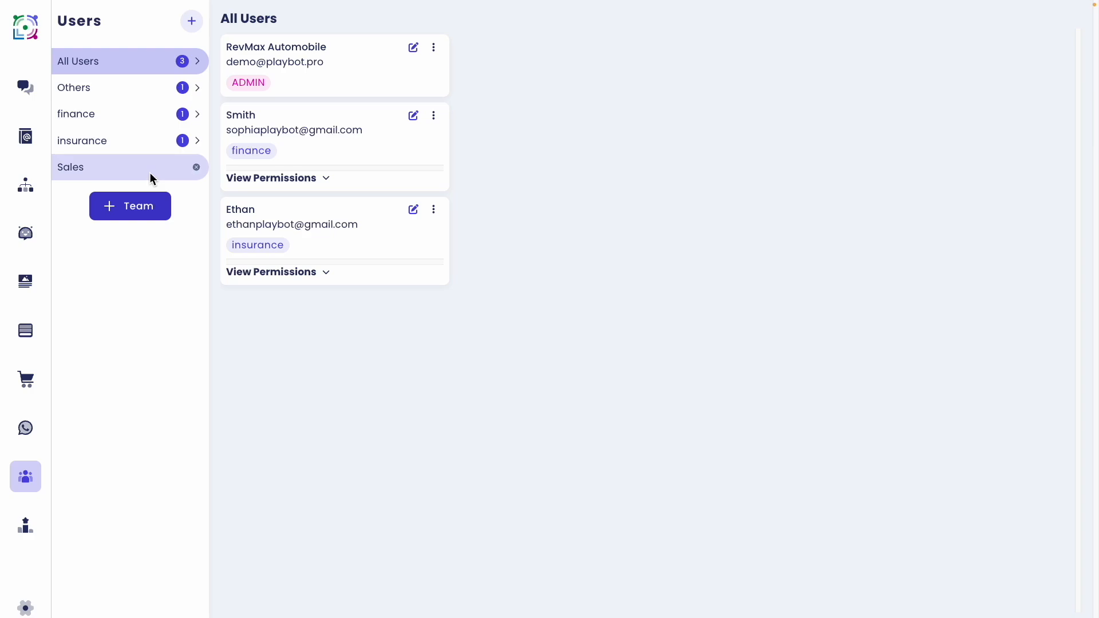
click(192, 22)
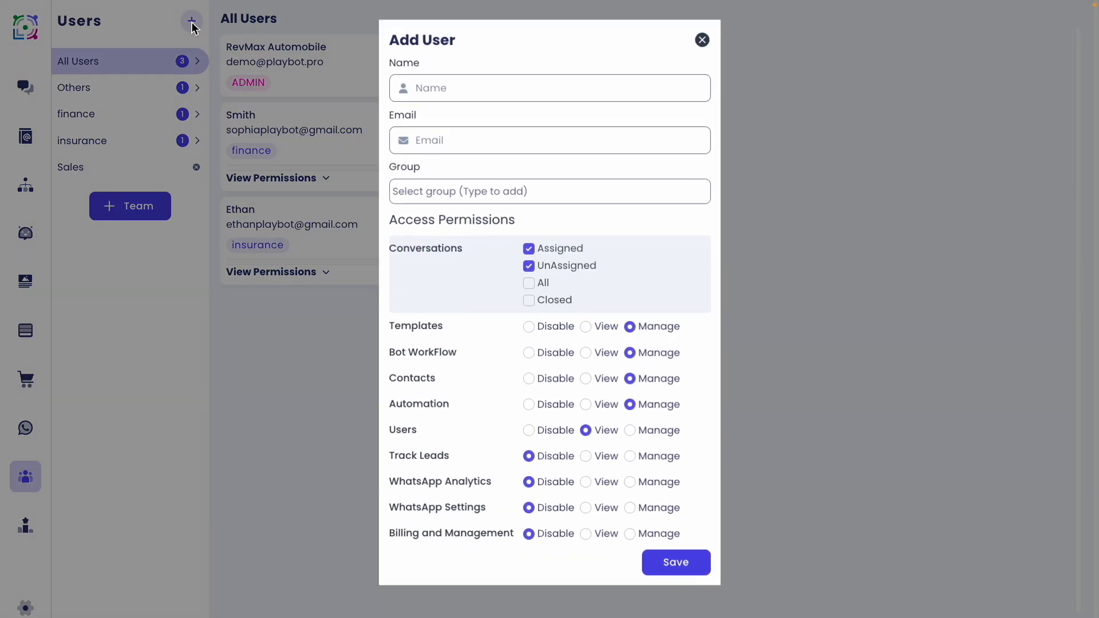
click(452, 92)
Enter the new user's first name and e-mail address and choose the finance group
text(Jhon)
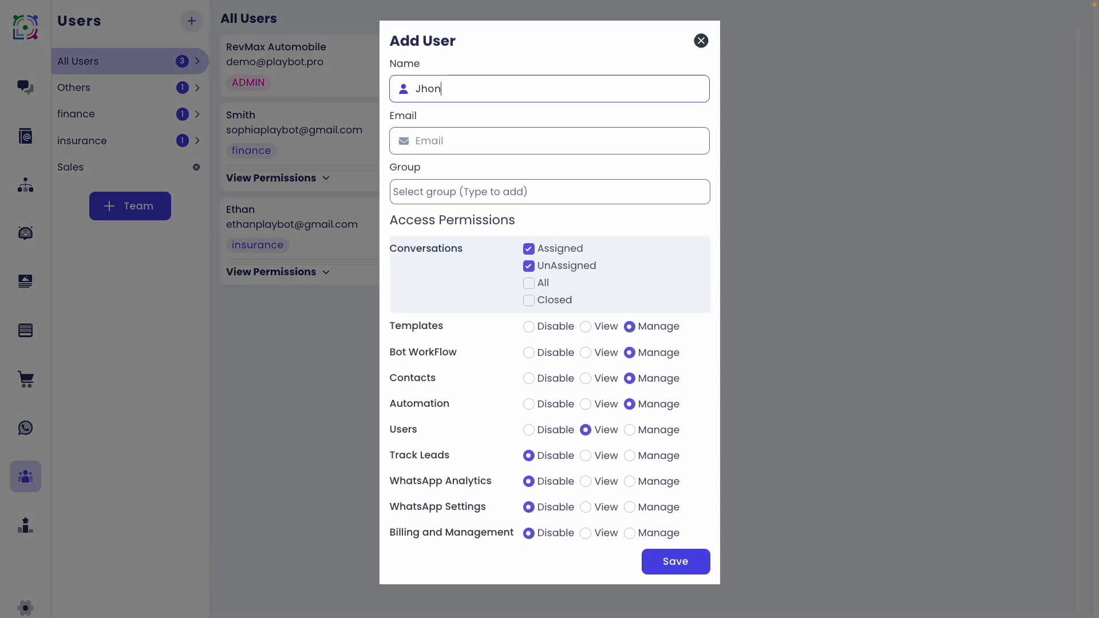
click(431, 140)
click(466, 191)
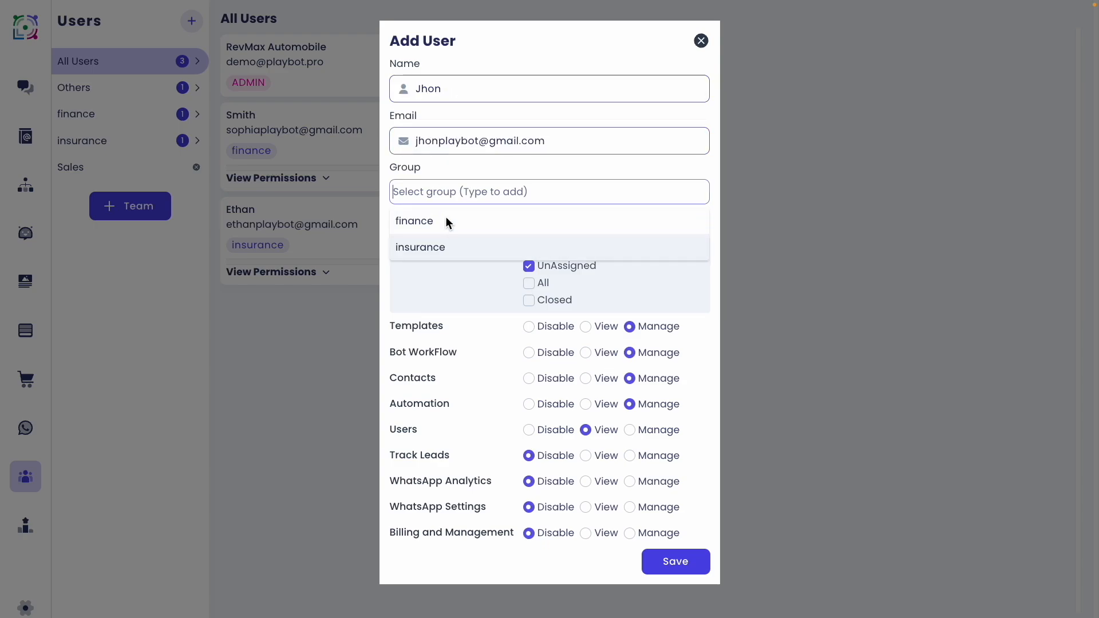
click(424, 221)
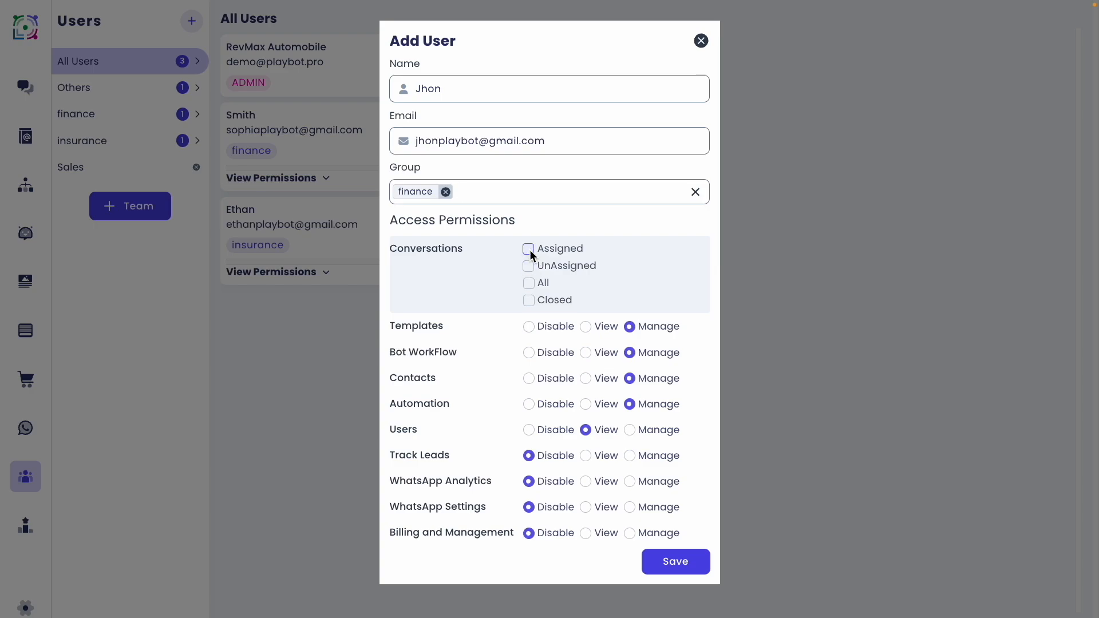
Restrict Conversations access to Assigned only and set Templates to Disable
click(529, 283)
click(528, 301)
click(527, 249)
click(528, 249)
click(528, 266)
click(528, 283)
click(528, 301)
click(586, 328)
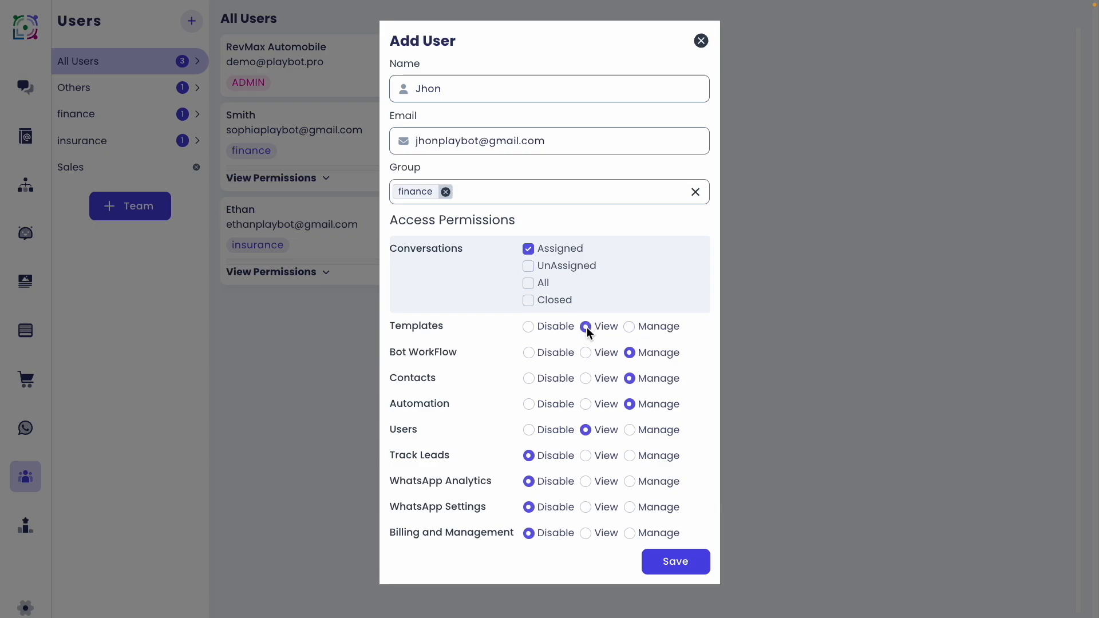
click(529, 327)
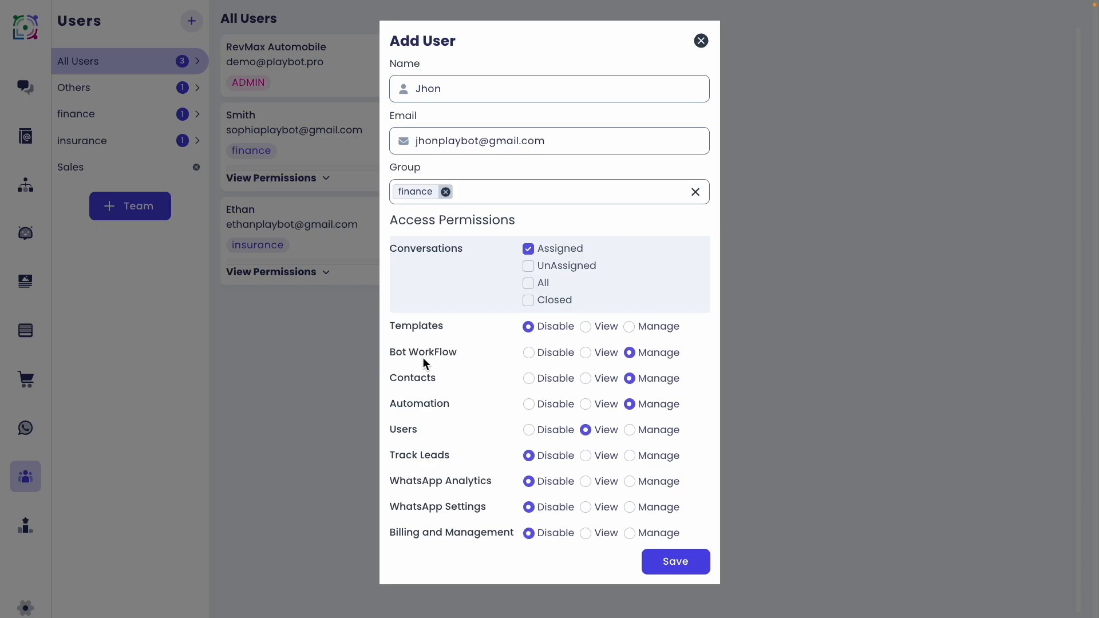
Set Bot WorkFlow to Disable, Contacts to View, Users to Manage, and save the user
click(585, 352)
click(531, 354)
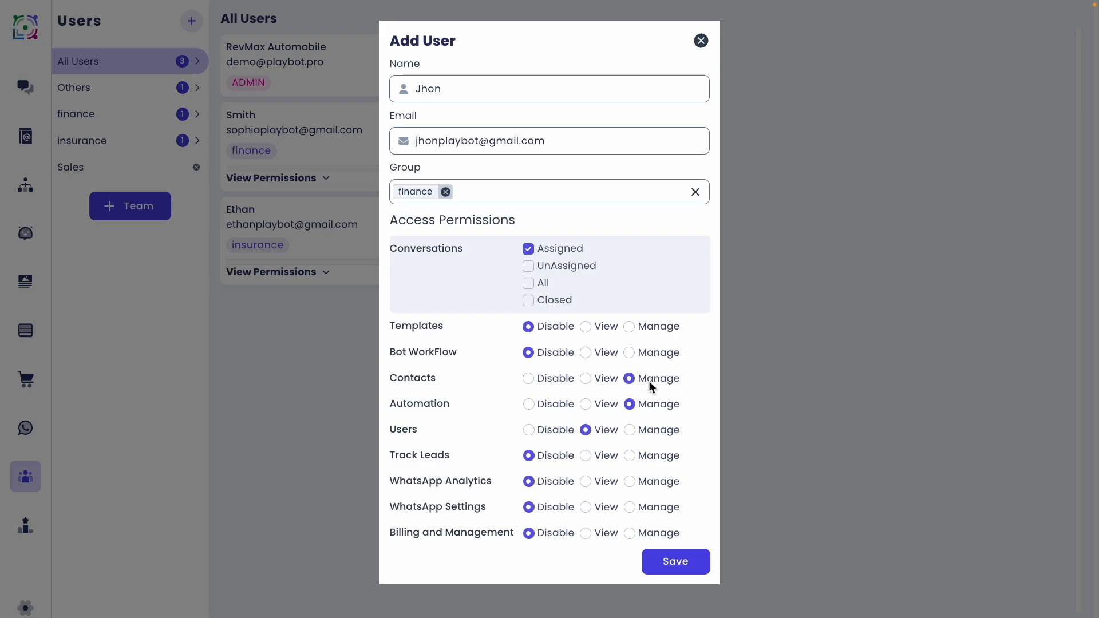
click(586, 379)
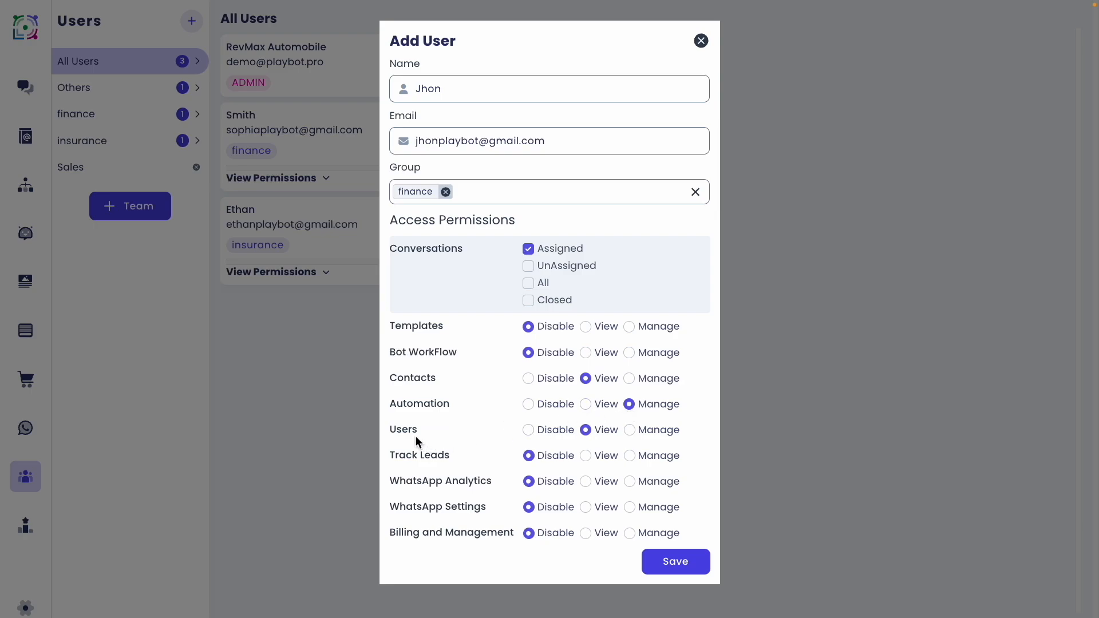
click(629, 430)
click(629, 327)
click(660, 553)
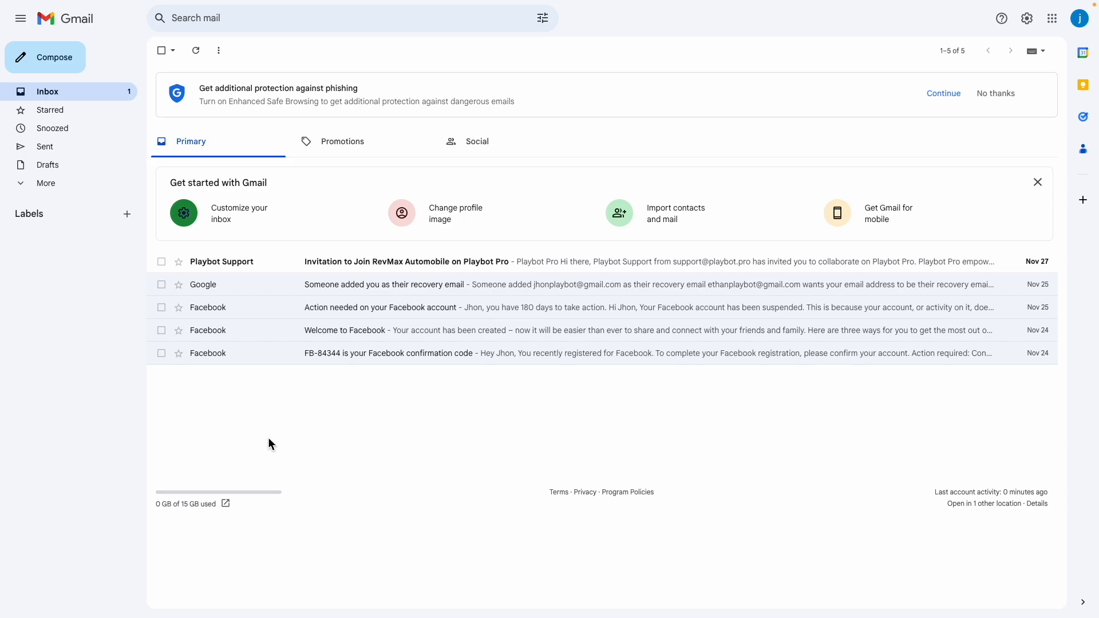
Open the Playbot Support invitation to RevMax Automobile and accept it
click(339, 262)
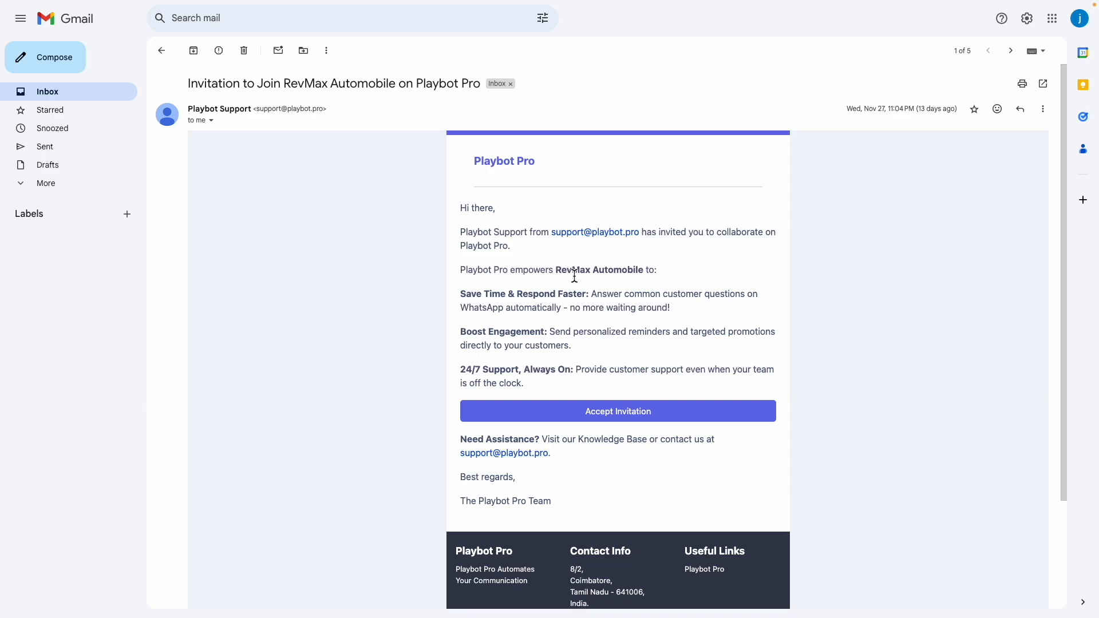
click(629, 412)
Sign up with the invited user's name, e-mail and a repeated password, accepting the privacy policy
key(Tab)
text(jhon)
key(Tab)
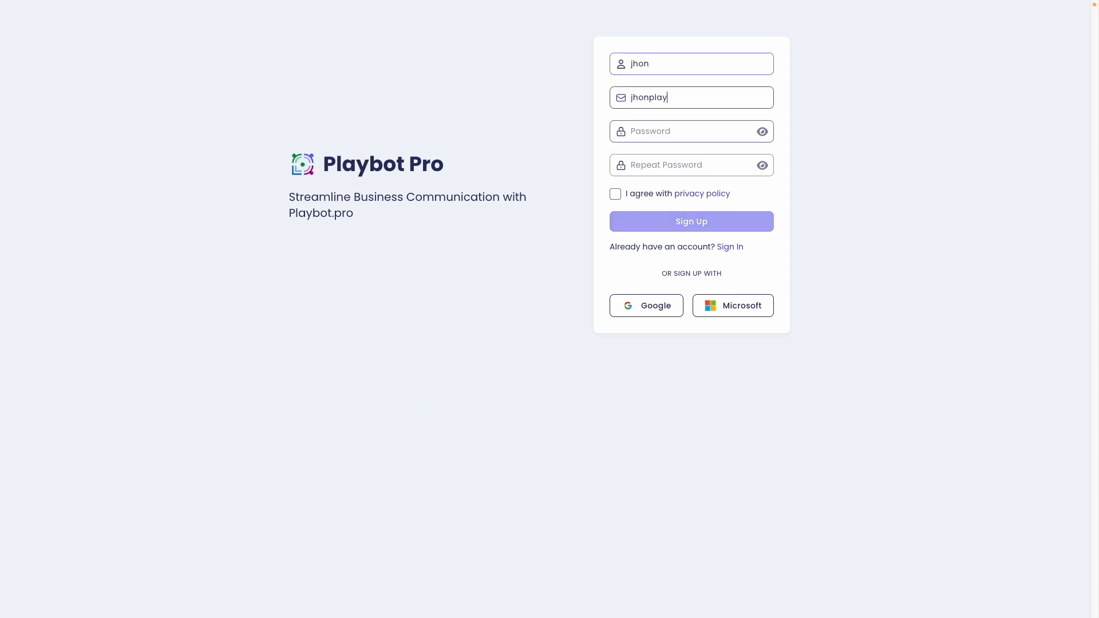
key(Tab)
text(123456)
key(Tab)
text(123456)
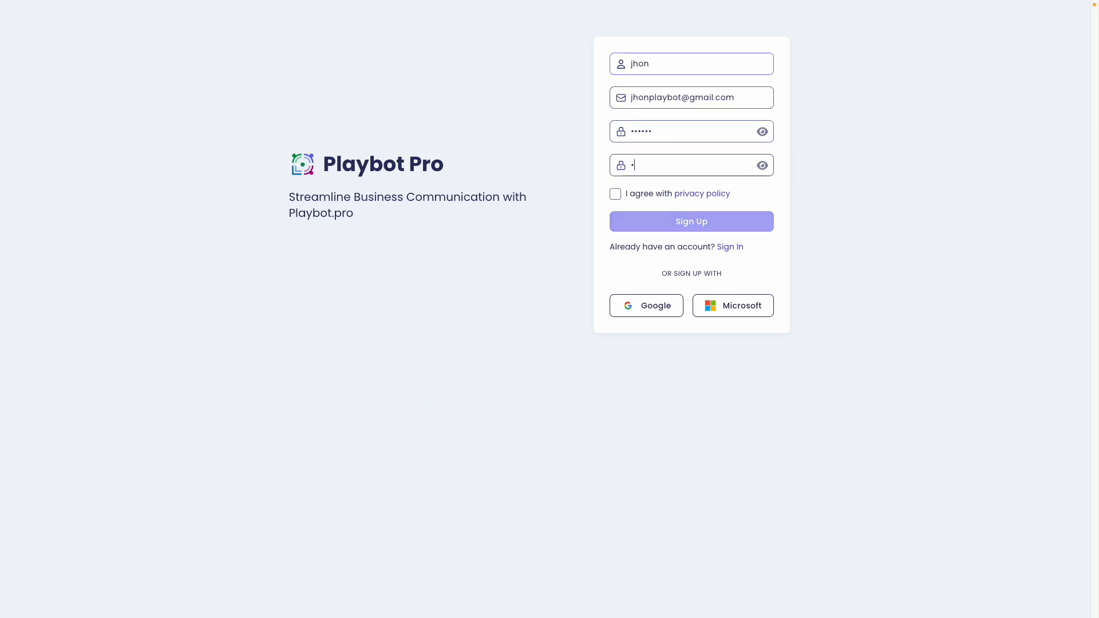
click(616, 194)
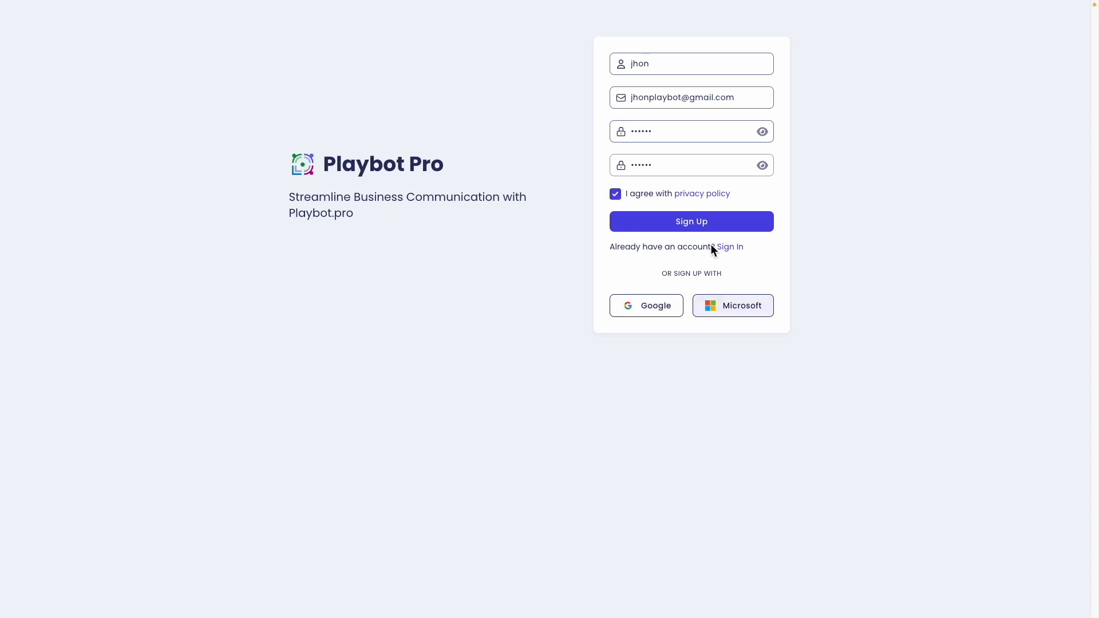
click(695, 225)
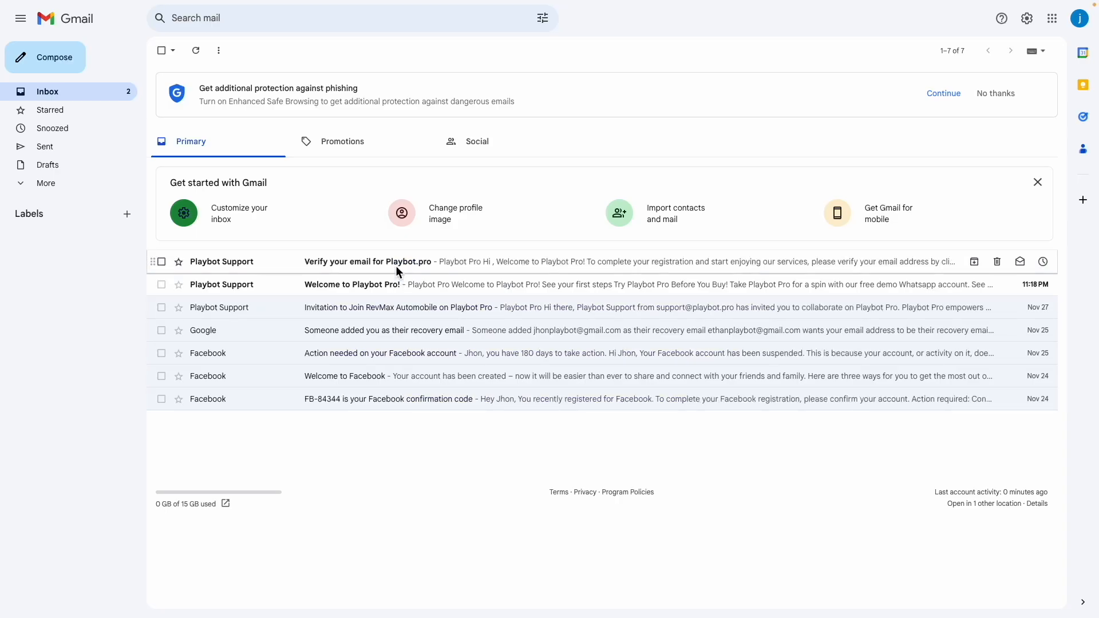
Verify the new account's e-mail from the 'Verify your email for Playbot.pro' message
click(398, 263)
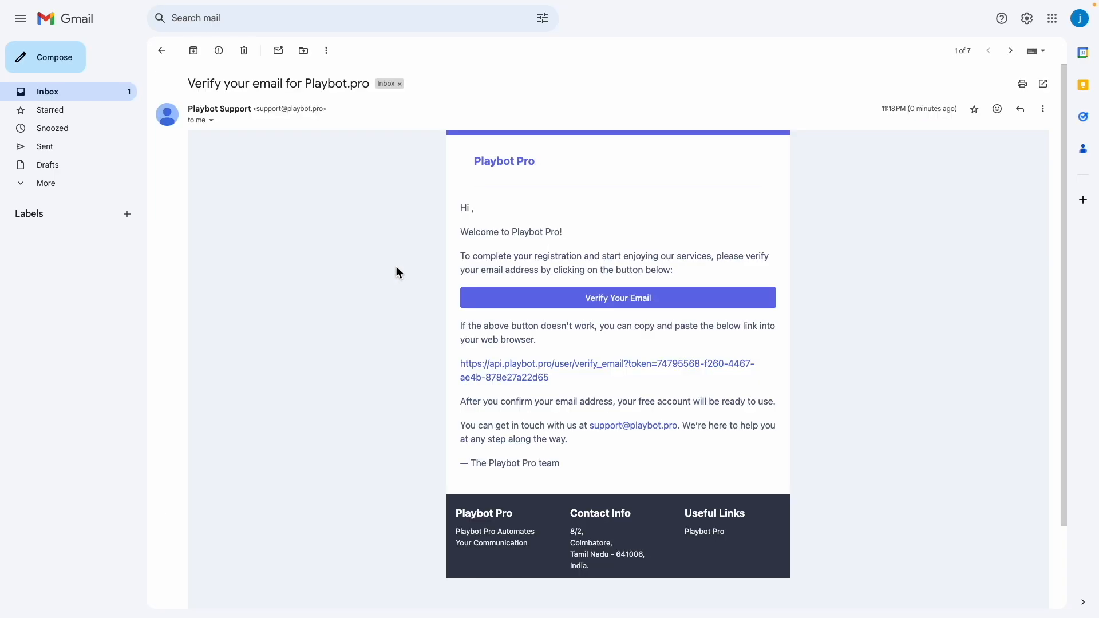
click(603, 295)
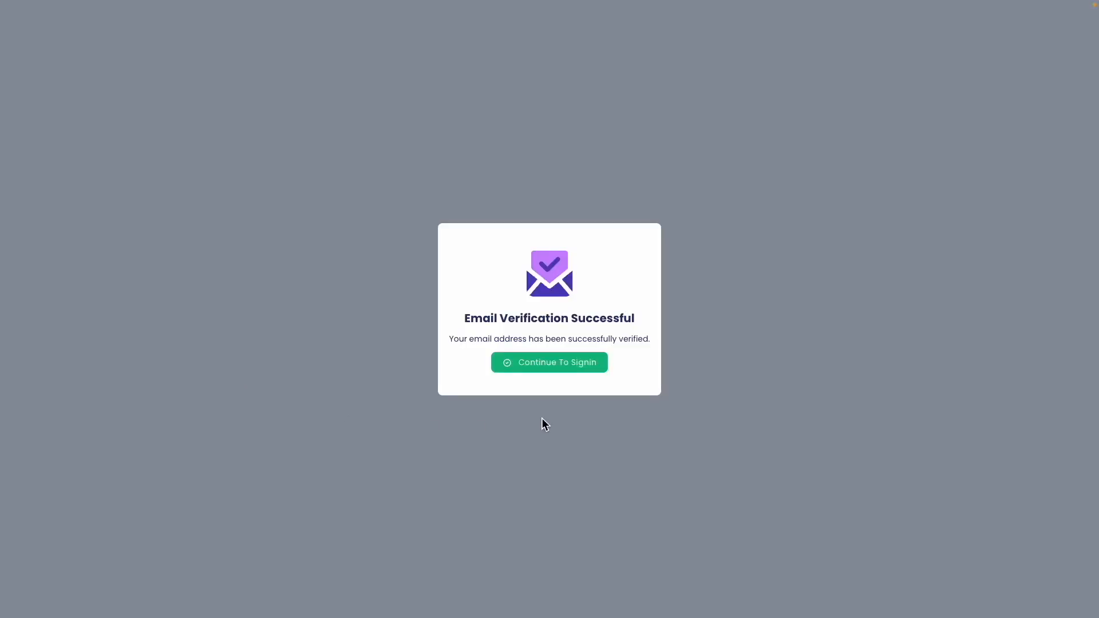
click(543, 369)
Sign in to Playbot Pro with the new account's e-mail and password
click(687, 64)
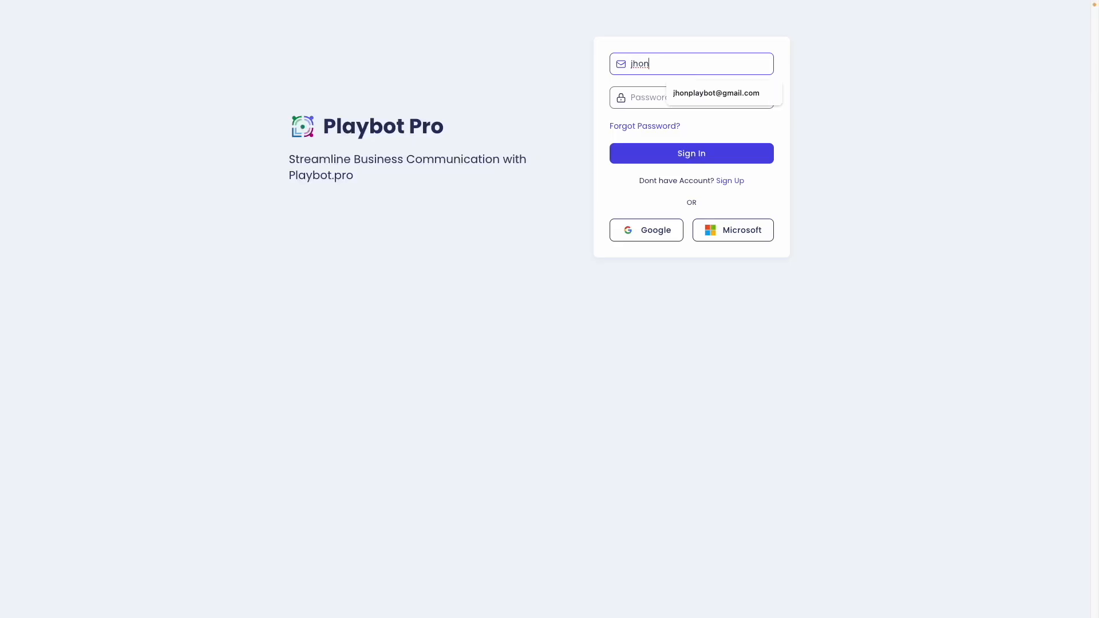
key(Tab)
text(•••••••)
key(Return)
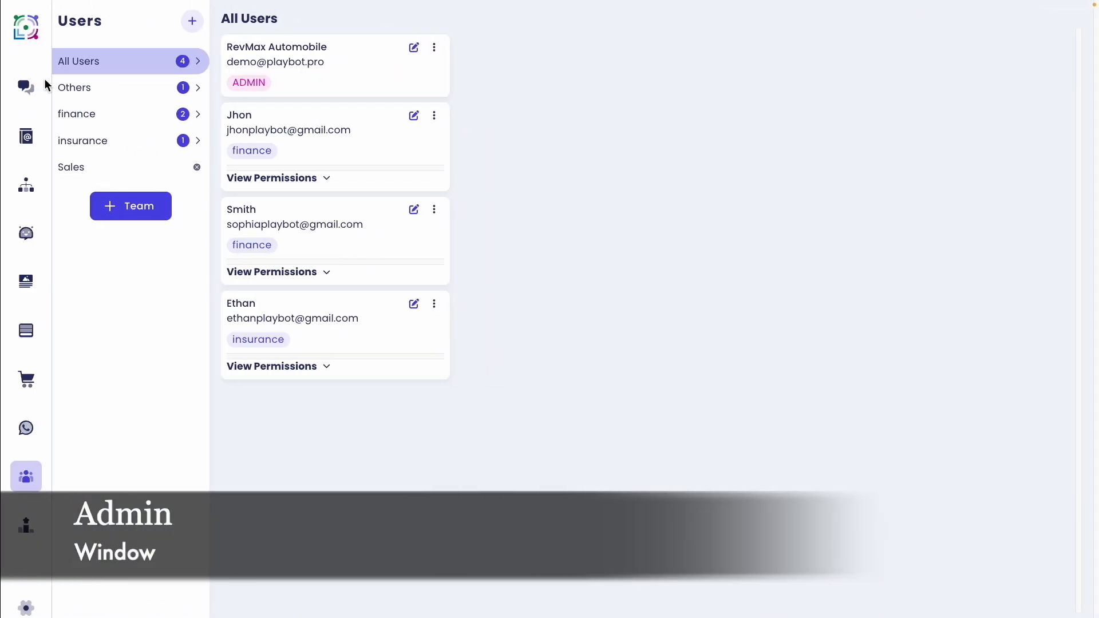
Assign the test-drive customer's chat to the newly joined finance user as an individual agent
click(45, 76)
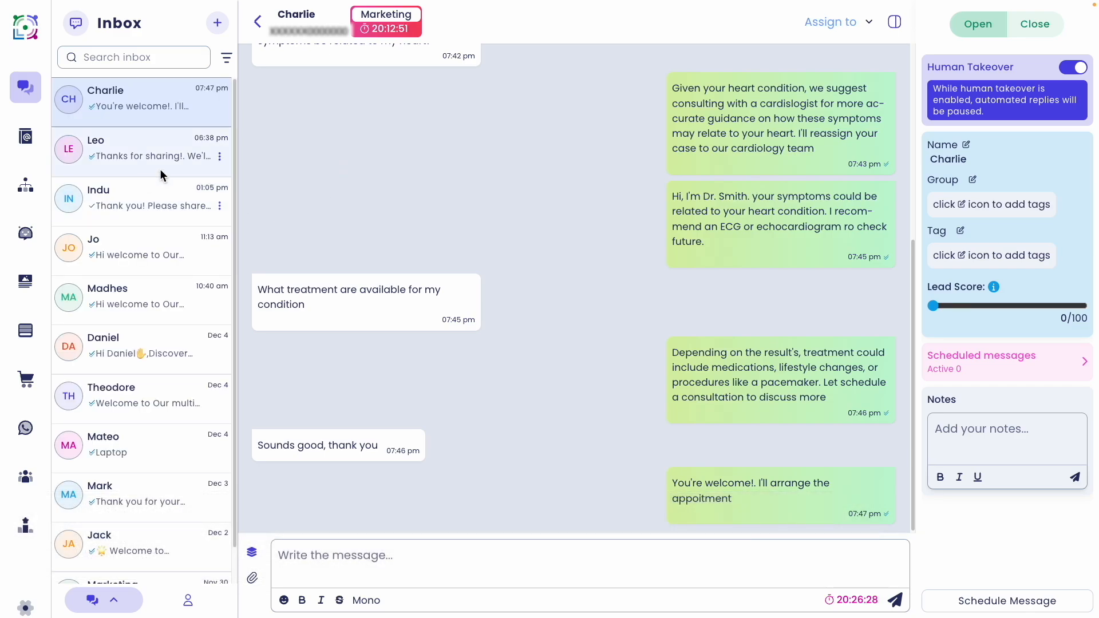
click(152, 164)
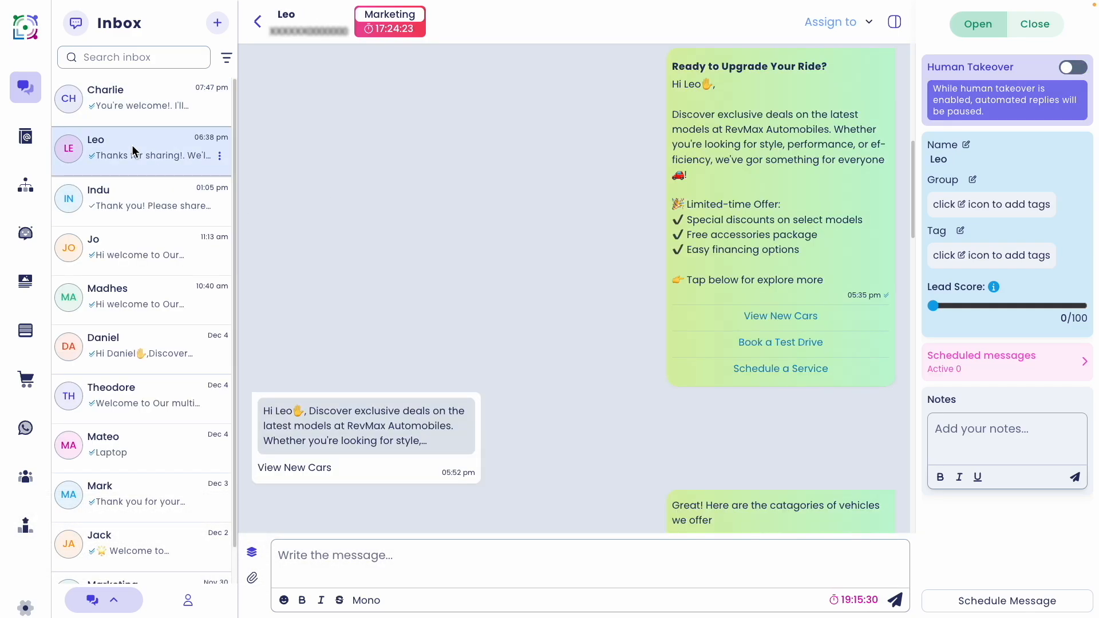
scroll(551, 224, down, 15)
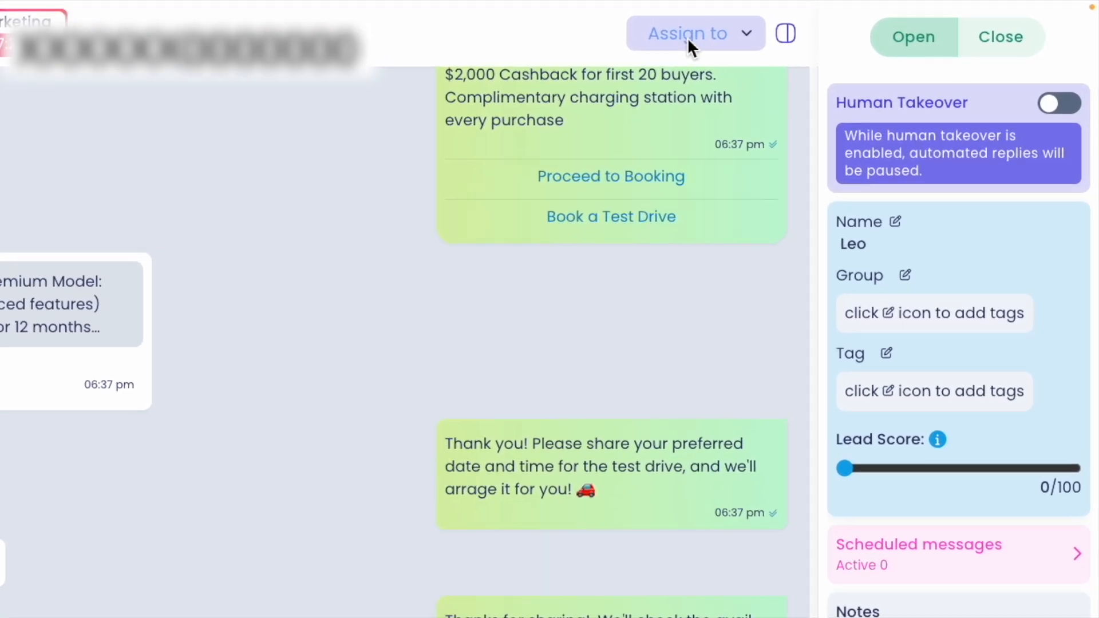
click(685, 42)
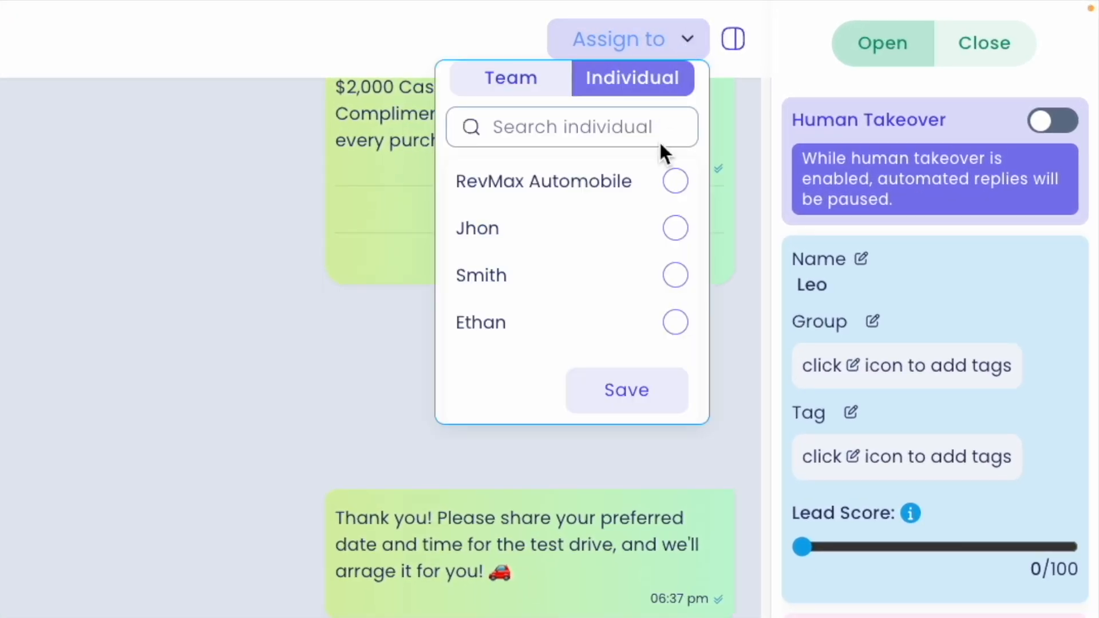
click(675, 227)
click(647, 383)
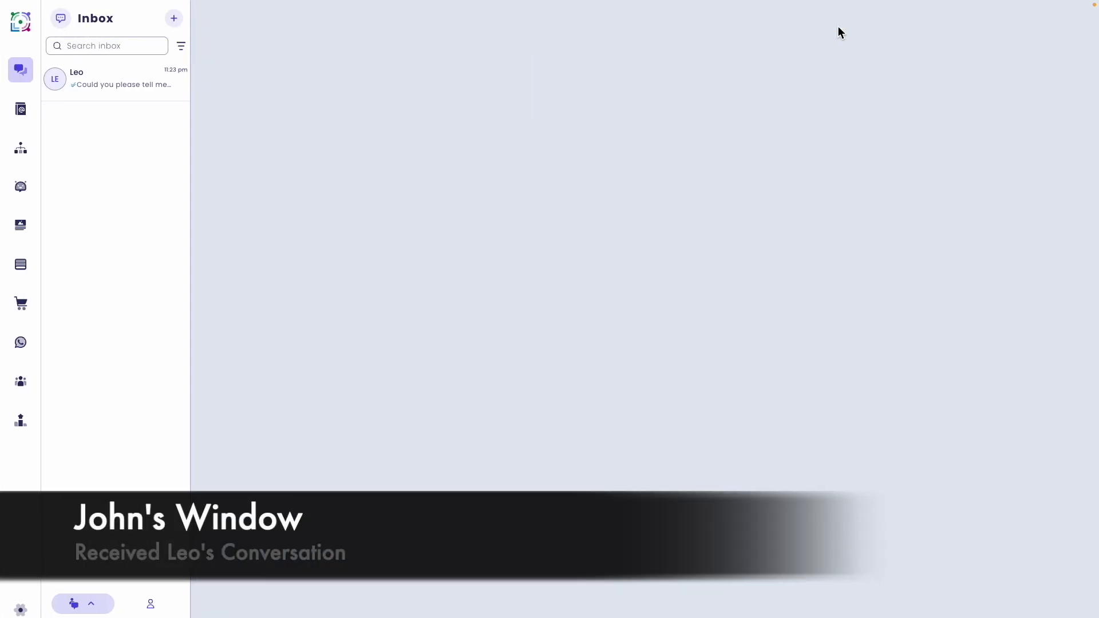
Introduce yourself from finance, ask about down payment and loan amount, then quote 7.5% over 5 years (~$400/month EMI)
click(116, 76)
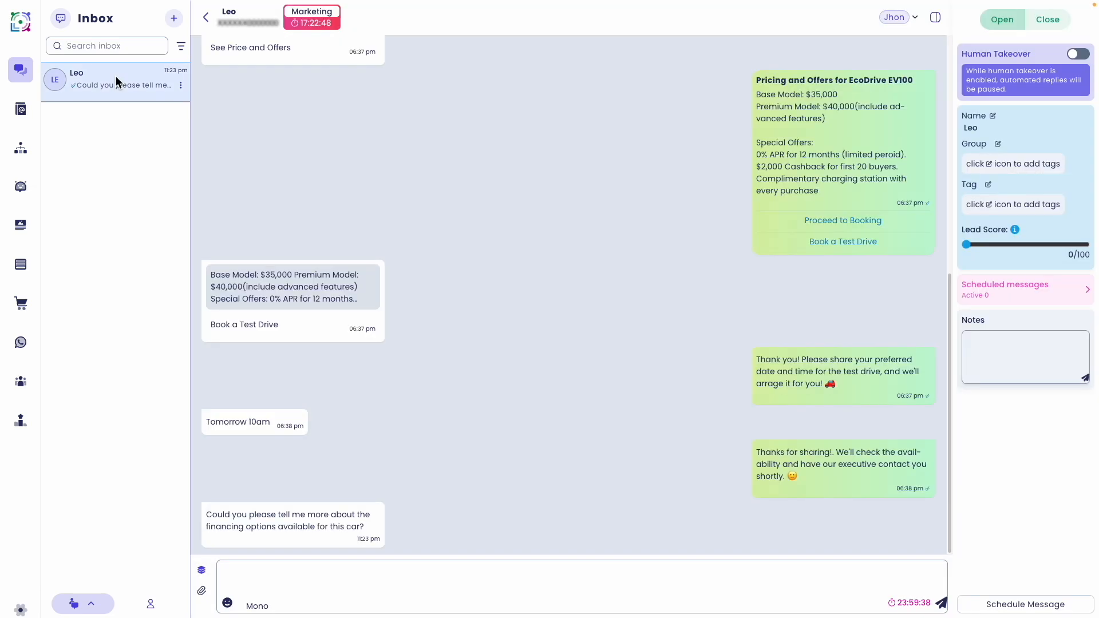
text(Hi)
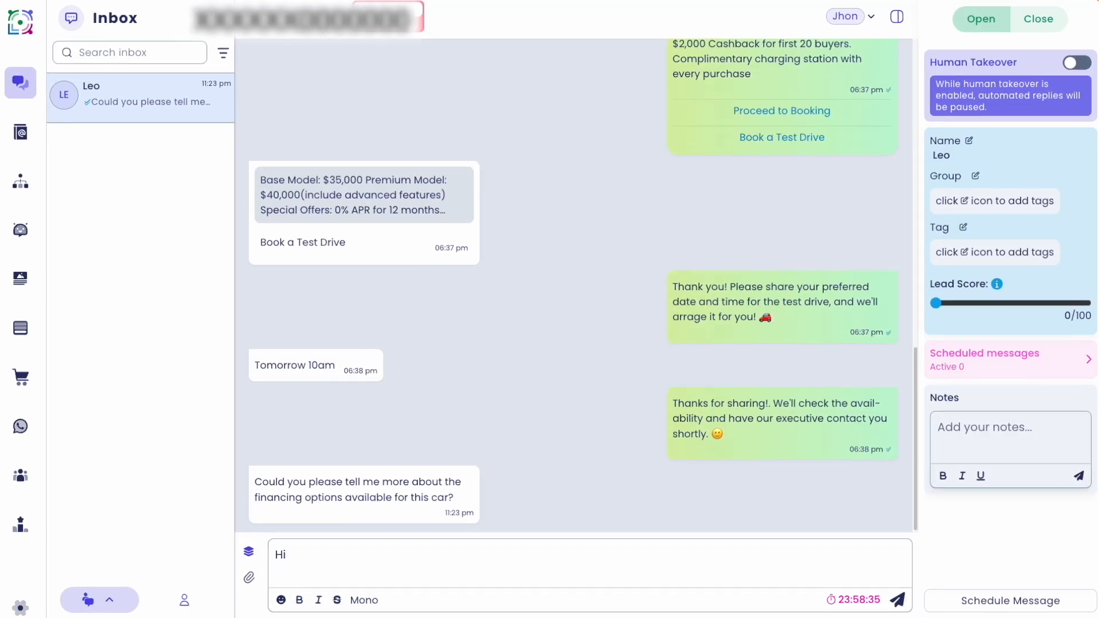
text(, I'm Jhon from the finance team. How can I assist you with loan options today?)
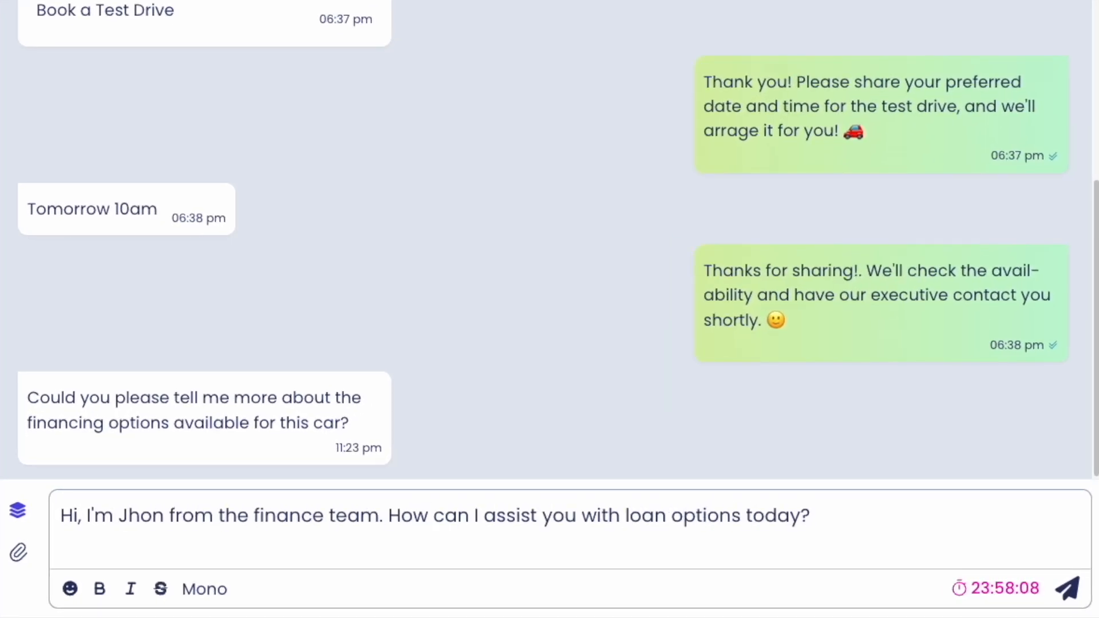
key(Return)
text(Sure! What's your planned down payment and loan amout?)
key(Return)
text(Got ot. At 7.5% interest, a 5-years loan would mean an EMI of around $400/month. For 3 years, it'd be $620/month. We also offer no proce)
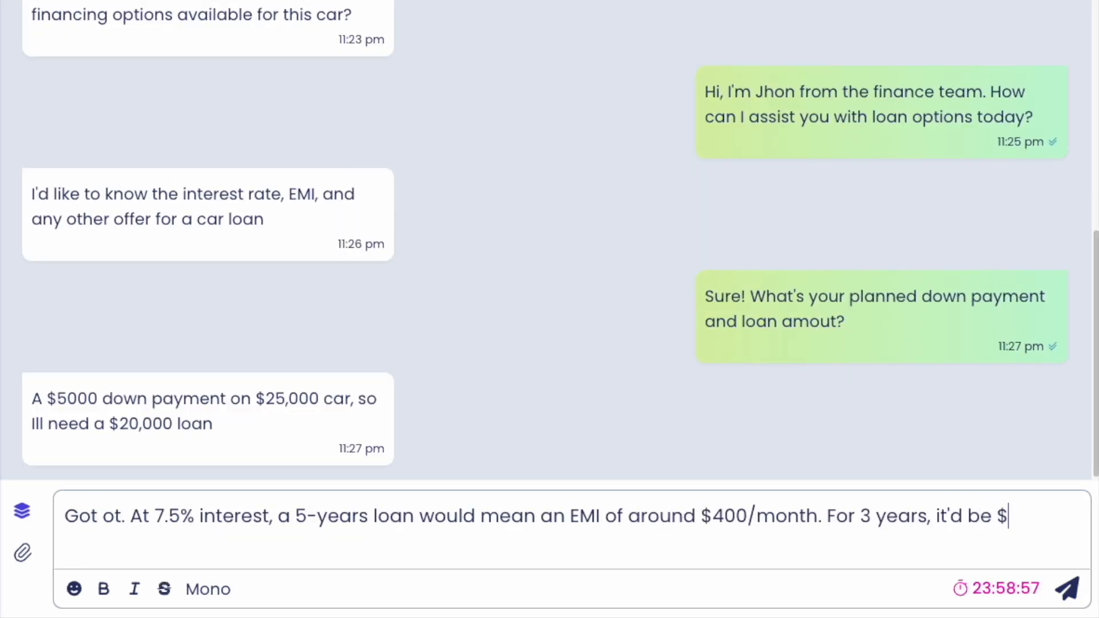
text(ssing fees and $500 cashback)
key(Return)
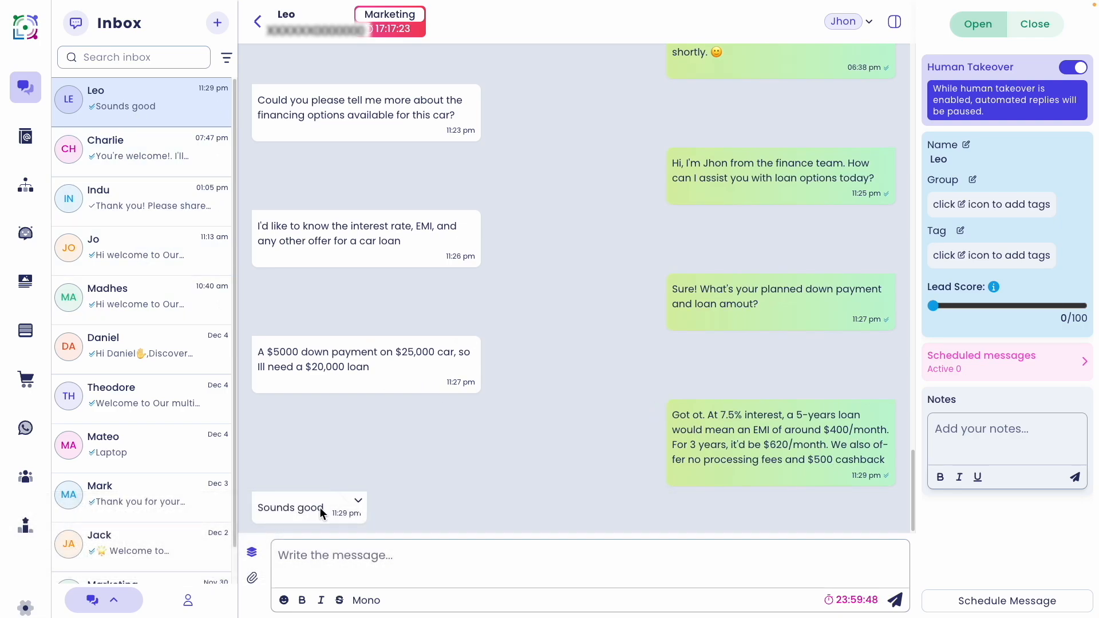
Scroll through the chat, then go to the Users page from the left navigation panel
scroll(386, 385, up, 5)
scroll(398, 394, down, 5)
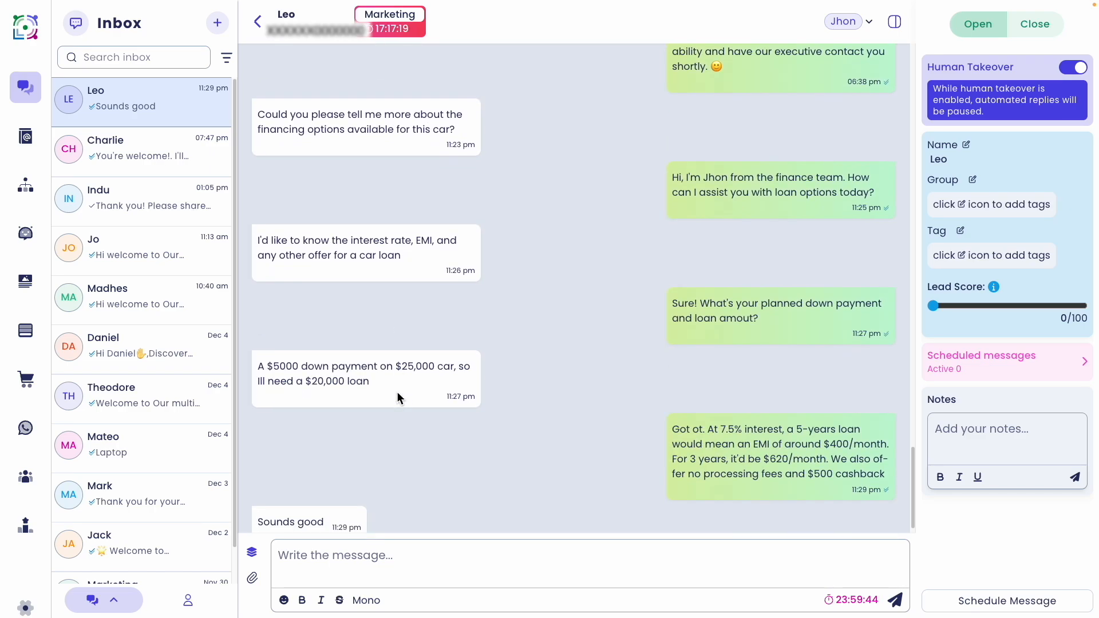
scroll(397, 391, down, 1)
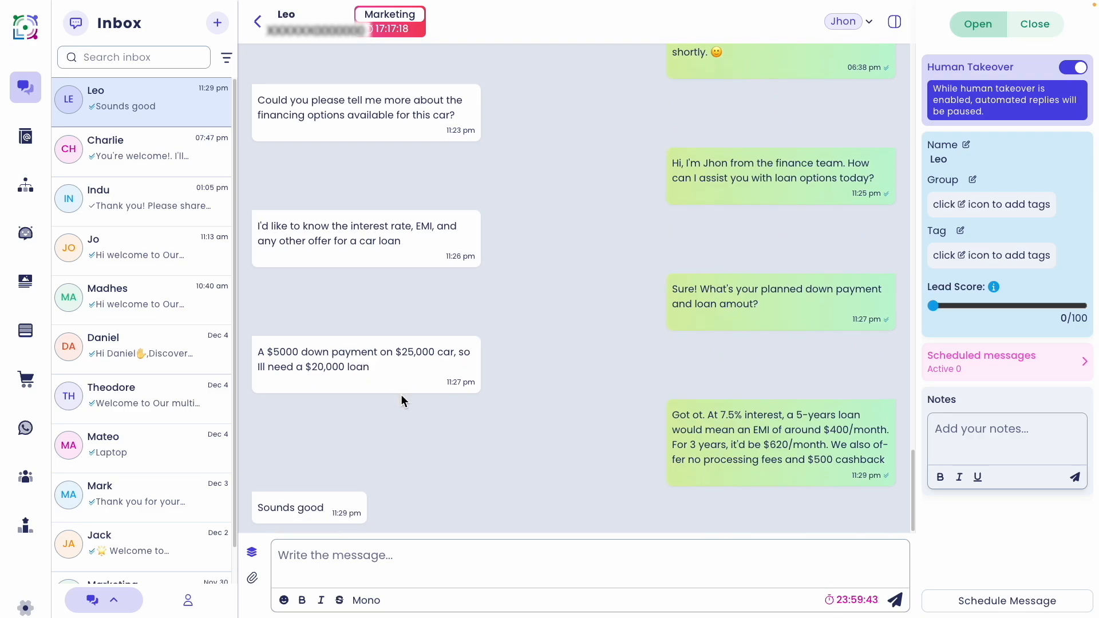
mouse_move(43, 380)
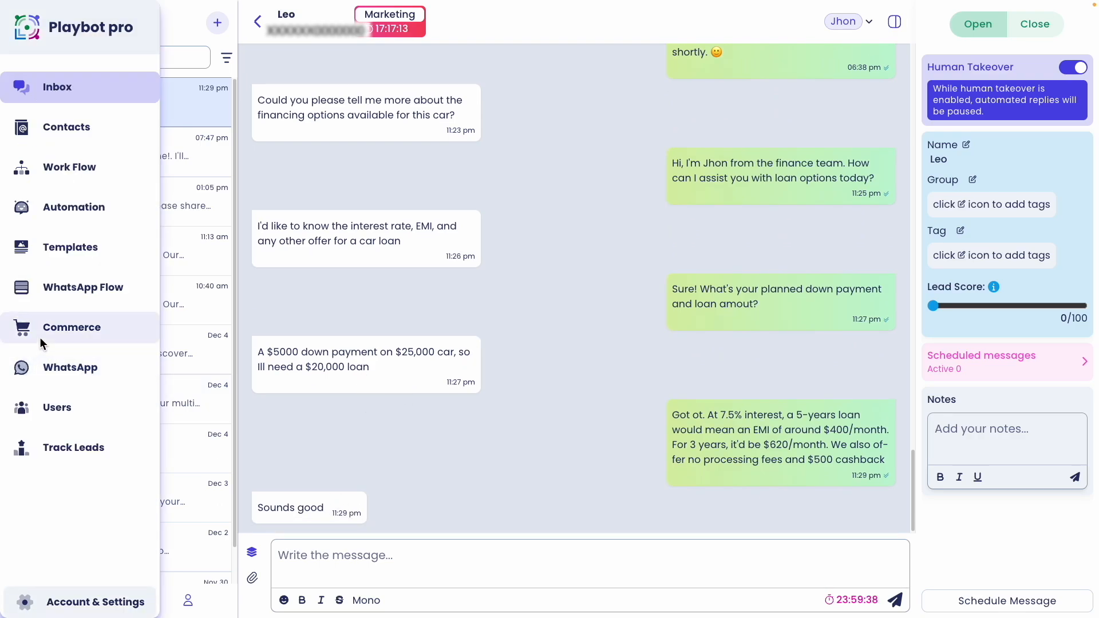
click(66, 409)
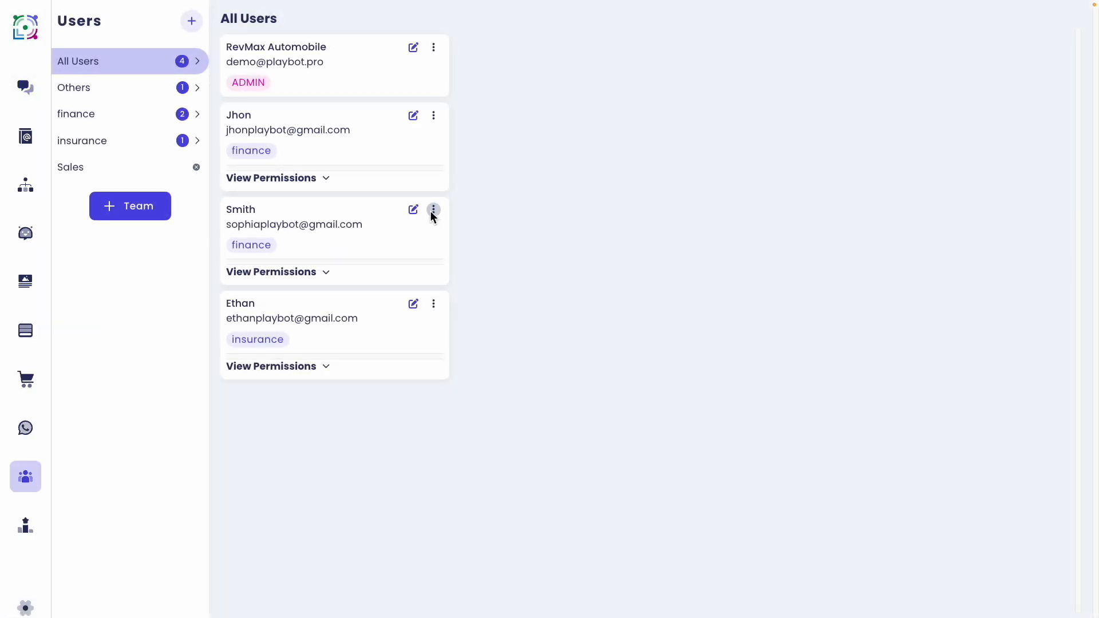
Review the second finance user's details and permissions, then delete that user from the workspace
click(413, 210)
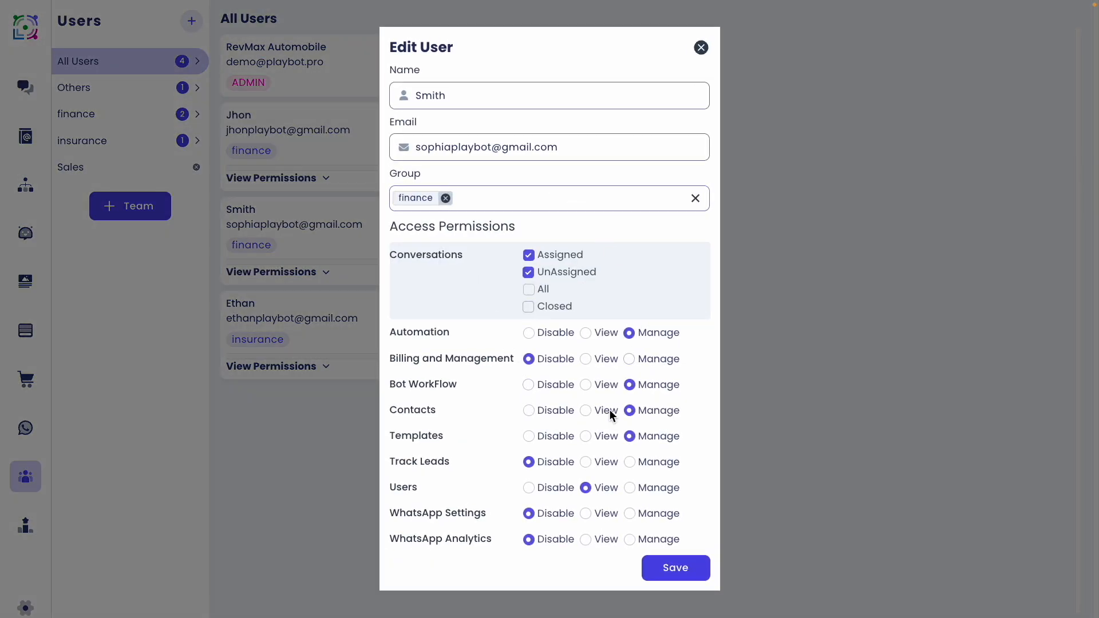
click(702, 49)
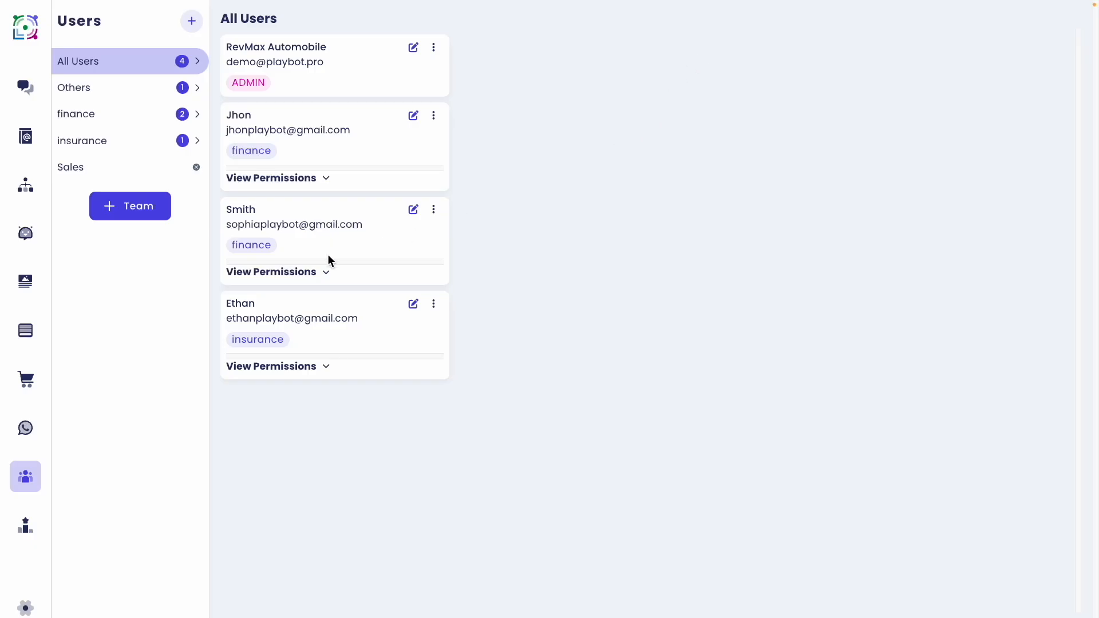
click(282, 272)
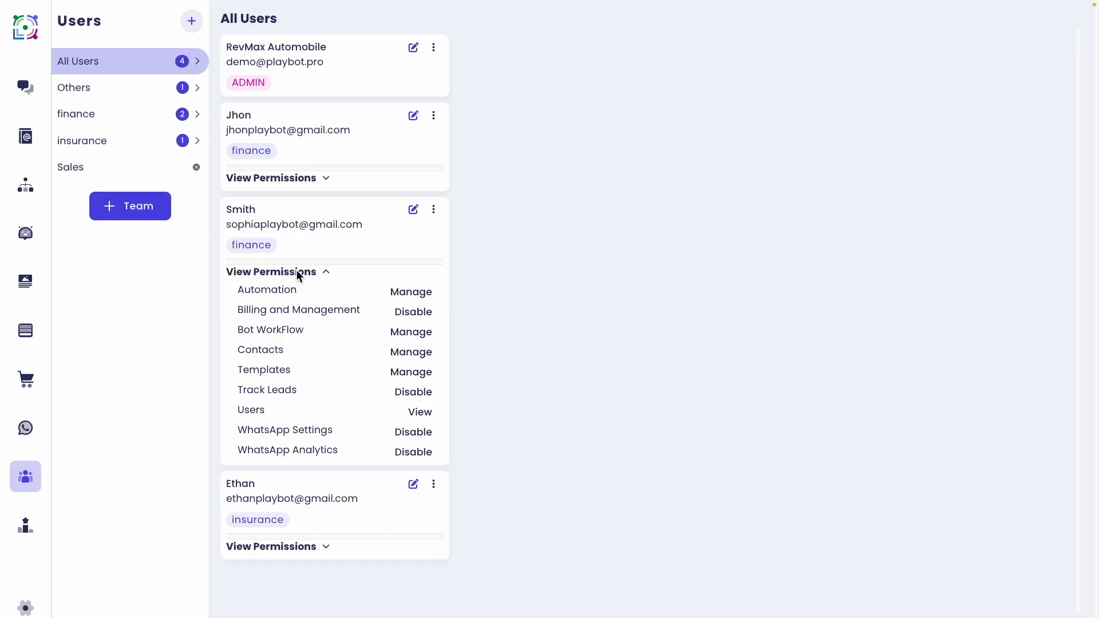
click(433, 210)
click(476, 261)
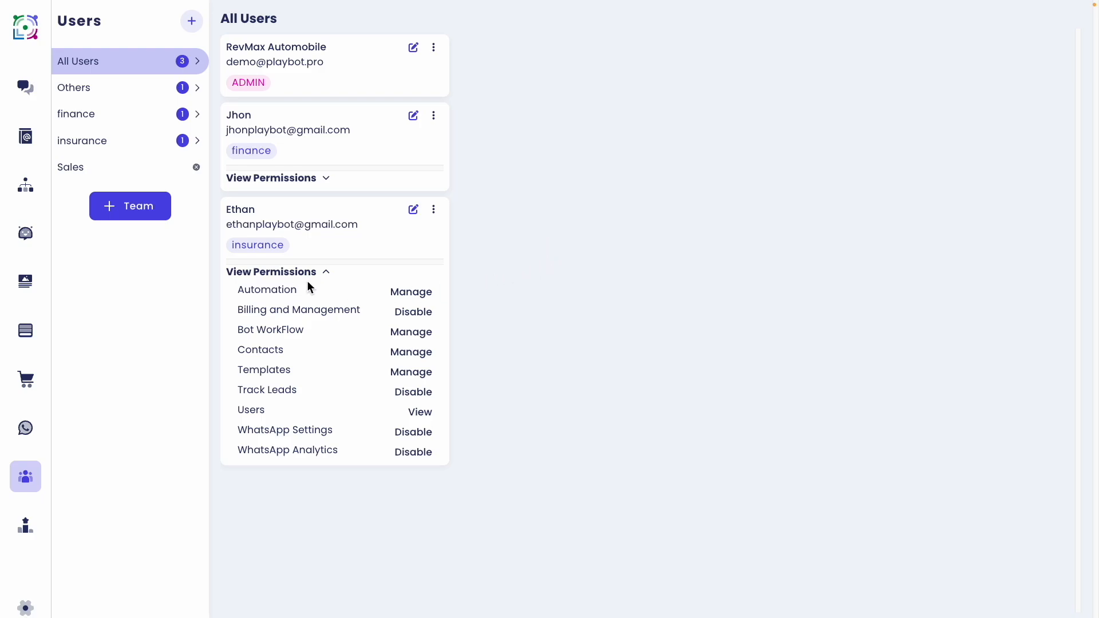
click(324, 272)
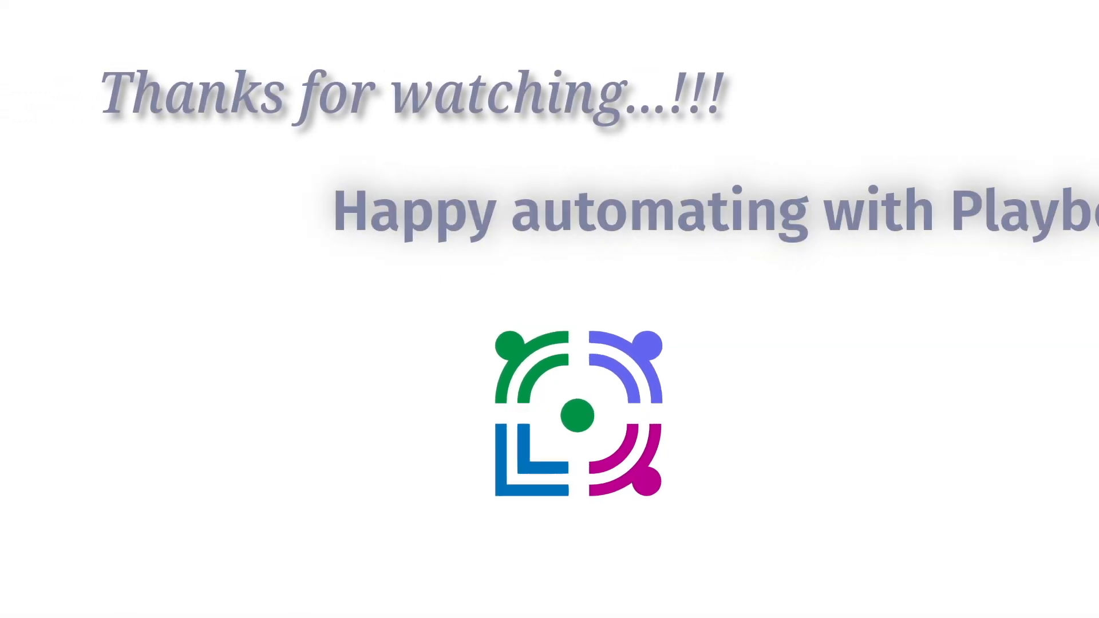